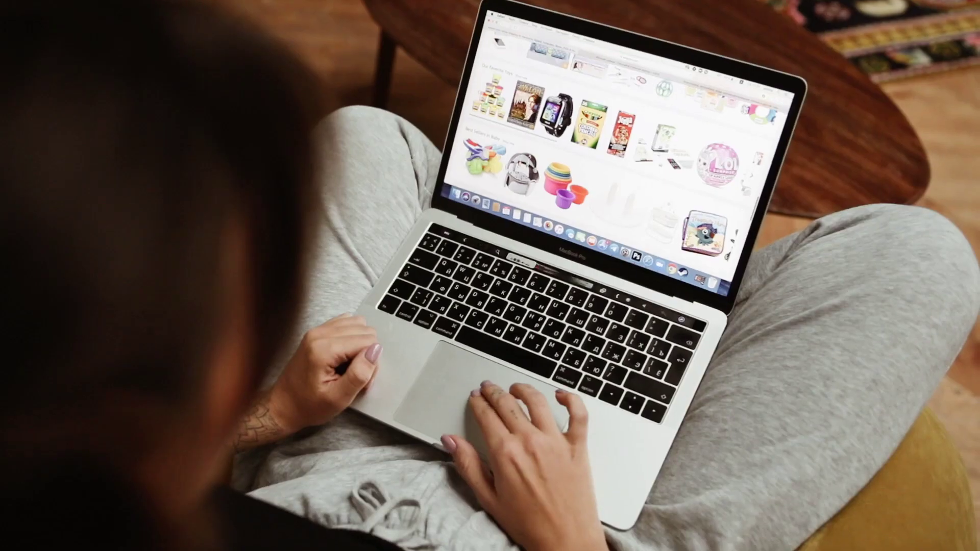
- Scroll the Salesforce UK homepage to its footer, decline the sales chat with No Thanks, and return to the top
{"action": "scroll", "coordinate": [612, 128], "scroll_direction": "up", "scroll_amount": 15}
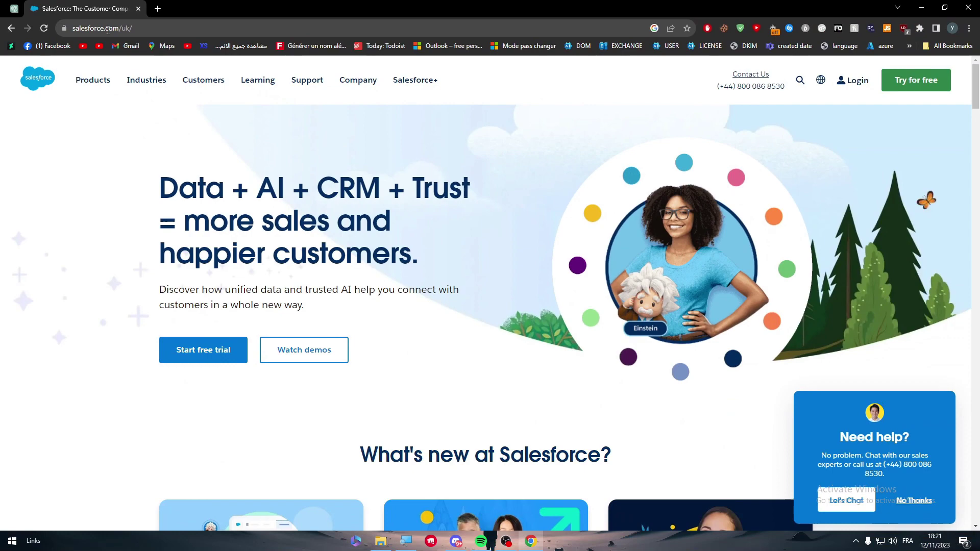
{"action": "left_click_drag", "start_coordinate": [975, 86], "coordinate": [978, 520]}
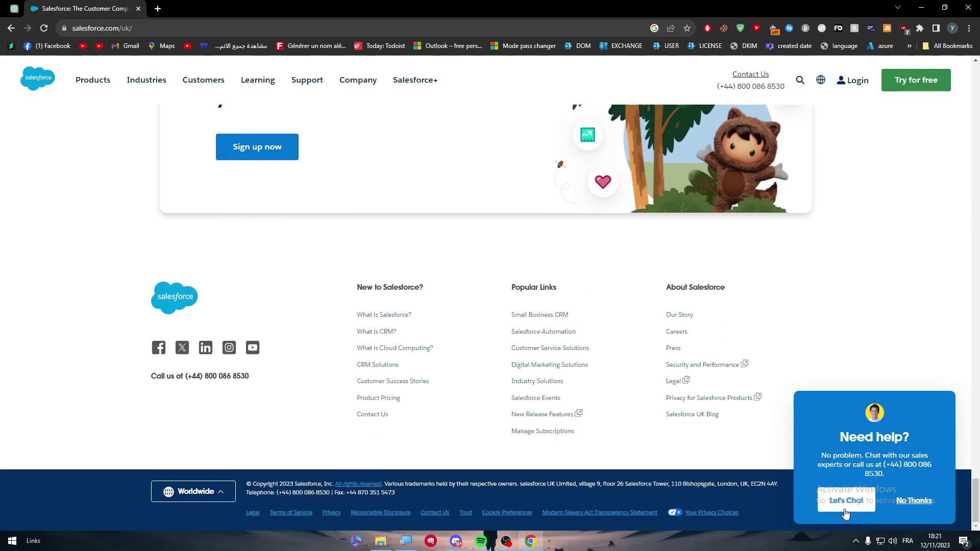
{"action": "left_click", "coordinate": [914, 501]}
{"action": "left_click_drag", "start_coordinate": [976, 500], "coordinate": [969, 51]}
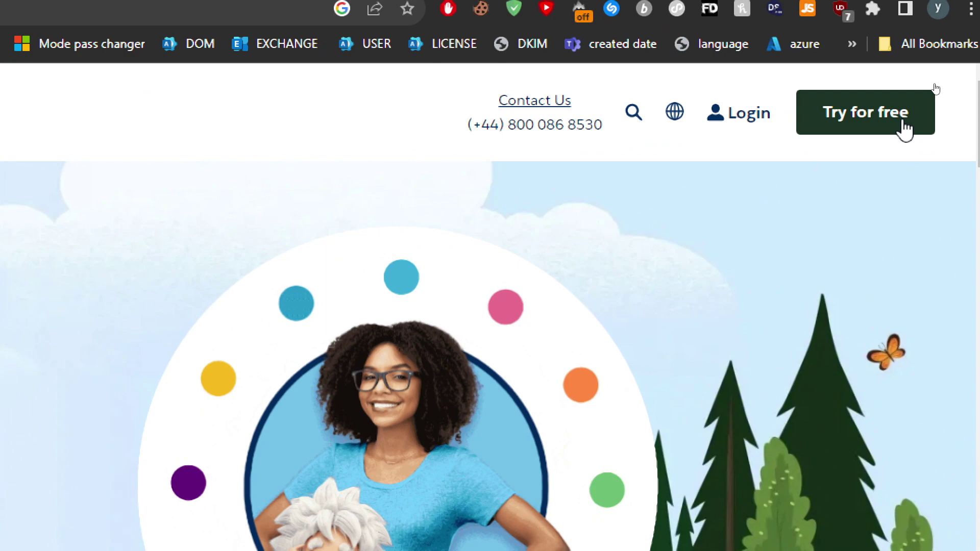
- Open the Sales Cloud free trial, autofill the name fields, and enter job title 'Gamer'
{"action": "left_click", "coordinate": [935, 87]}
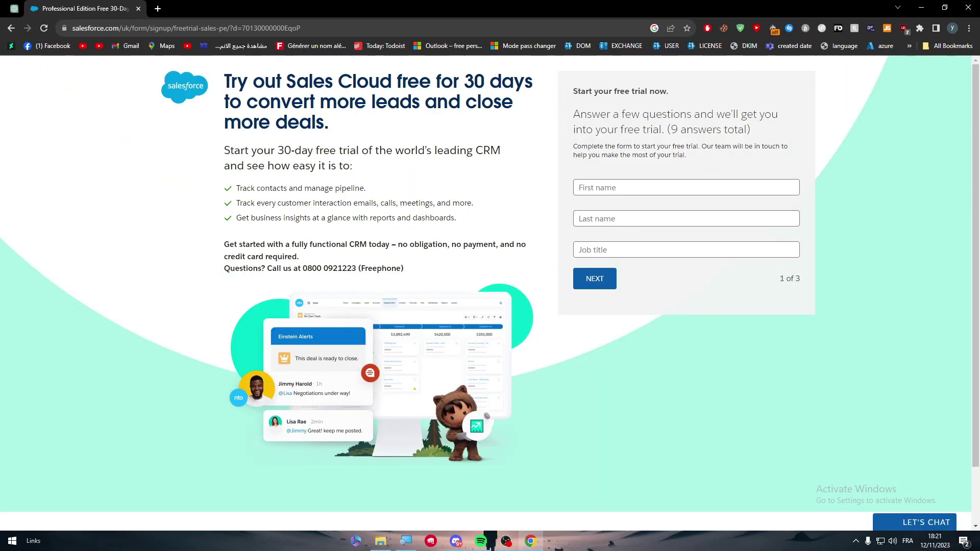
{"action": "double_click", "coordinate": [632, 130]}
{"action": "double_click", "coordinate": [608, 130]}
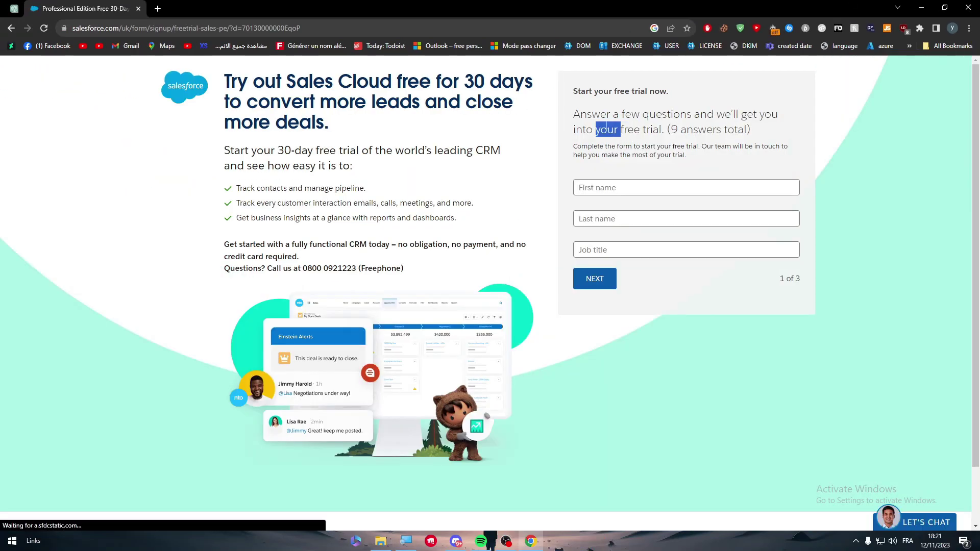
{"action": "left_click", "coordinate": [572, 132]}
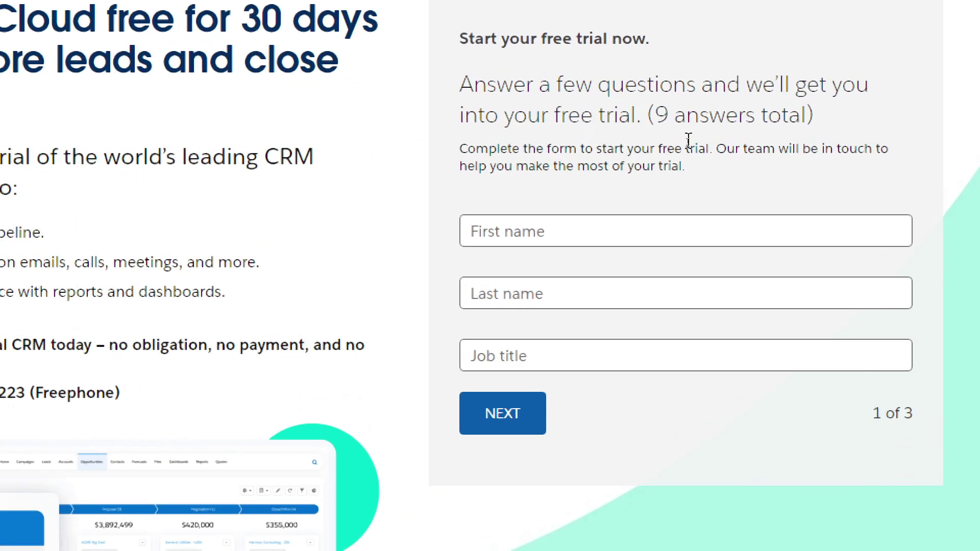
{"action": "left_click", "coordinate": [501, 227]}
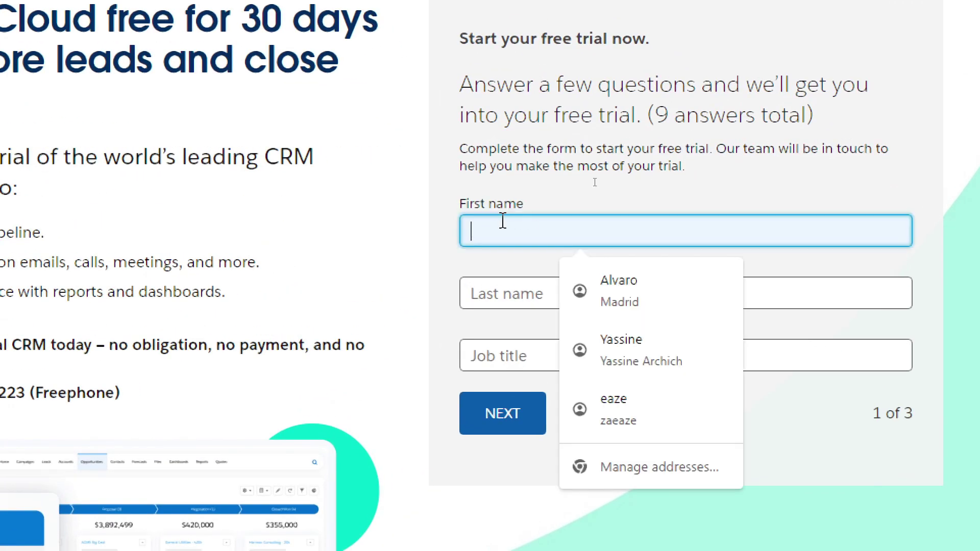
{"action": "left_click", "coordinate": [668, 290]}
{"action": "left_click", "coordinate": [536, 347]}
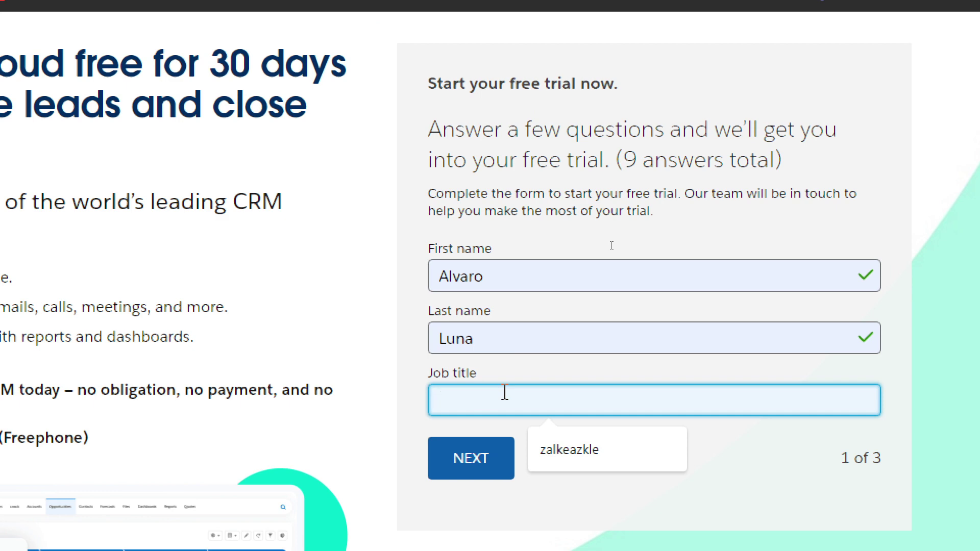
{"action": "type", "text": "Gamer"}
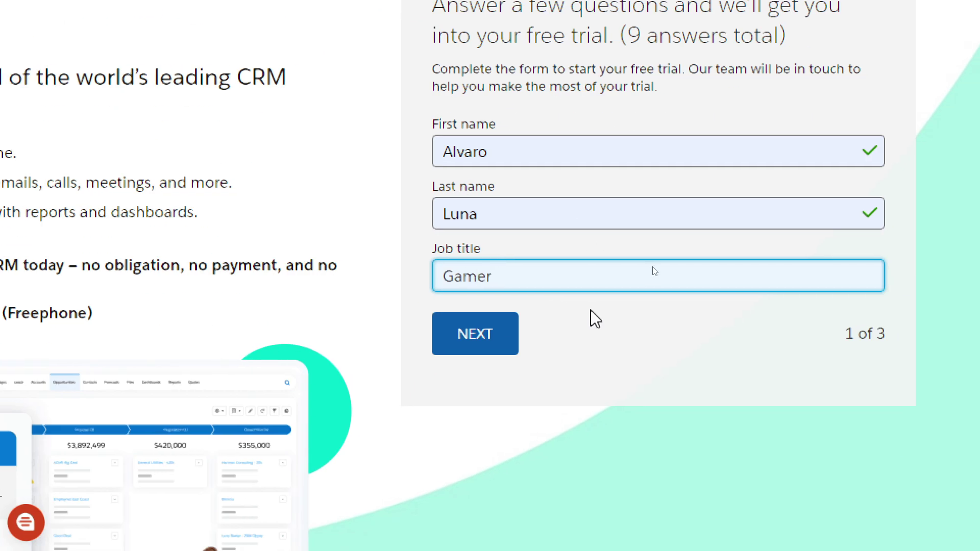
{"action": "key", "text": "Return"}
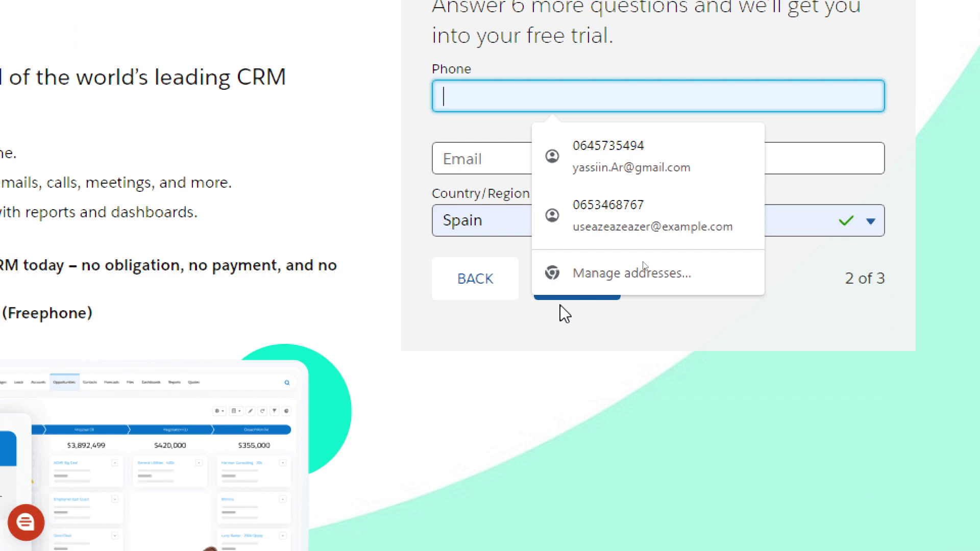
- Autofill the phone number and replace the email with a different saved address
{"action": "left_click", "coordinate": [367, 54]}
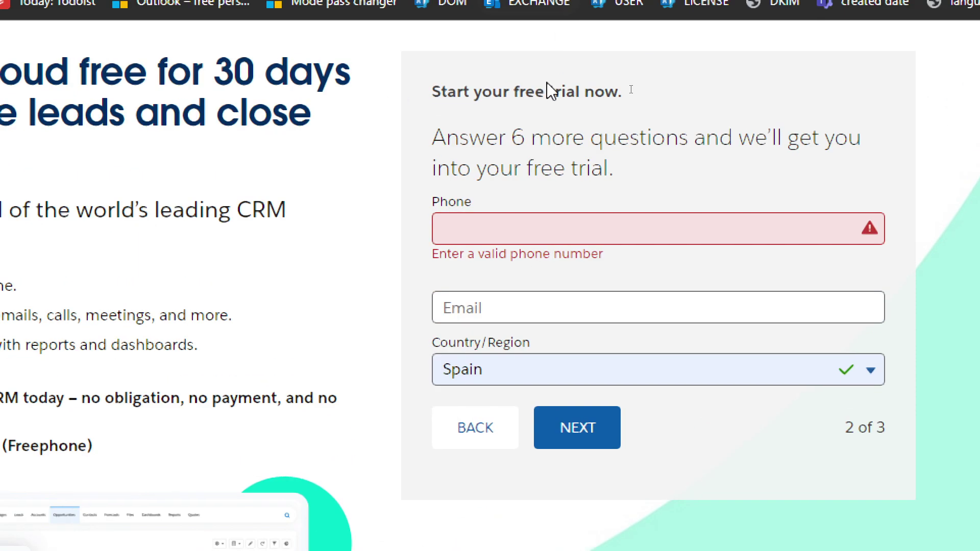
{"action": "double_click", "coordinate": [533, 128]}
{"action": "left_click", "coordinate": [495, 168]}
{"action": "left_click", "coordinate": [439, 228]}
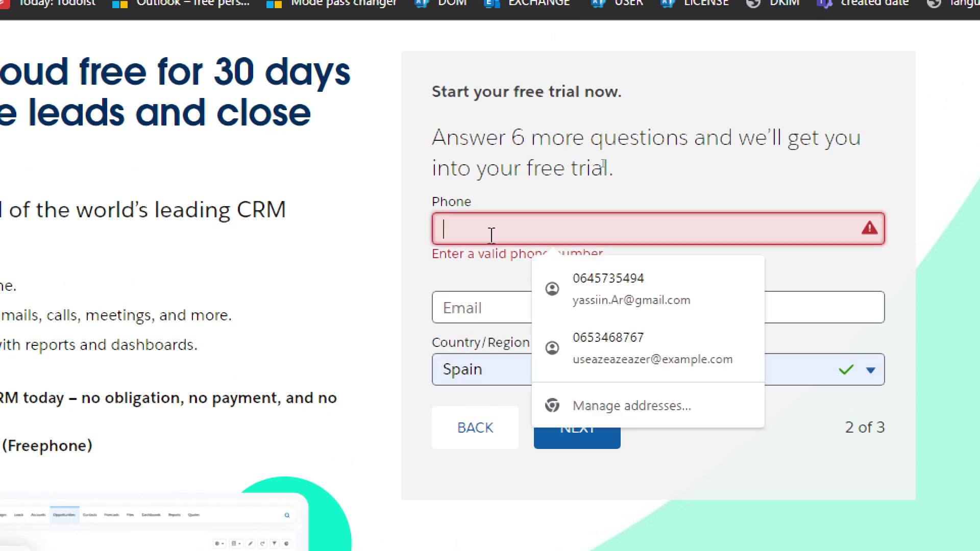
{"action": "left_click", "coordinate": [649, 278]}
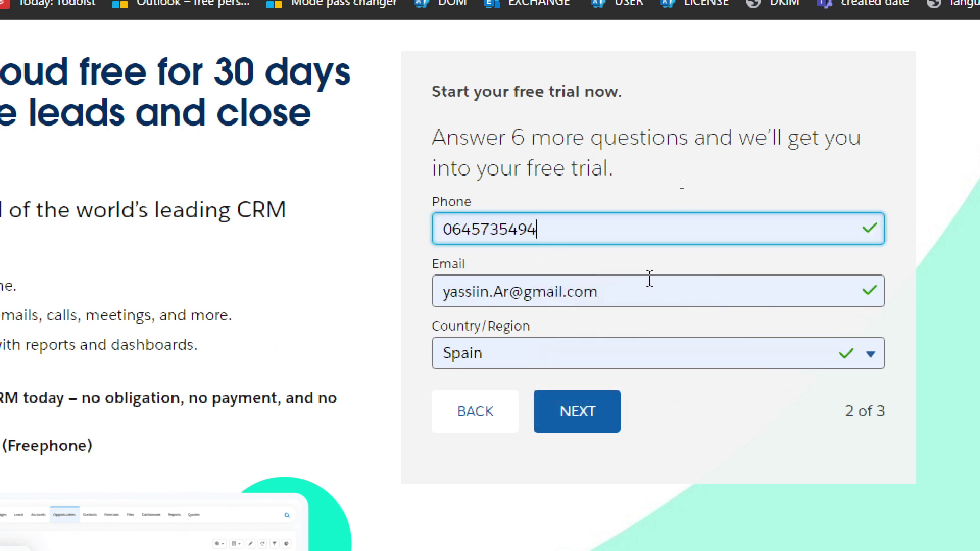
{"action": "left_click", "coordinate": [511, 292]}
{"action": "triple_click", "coordinate": [511, 292]}
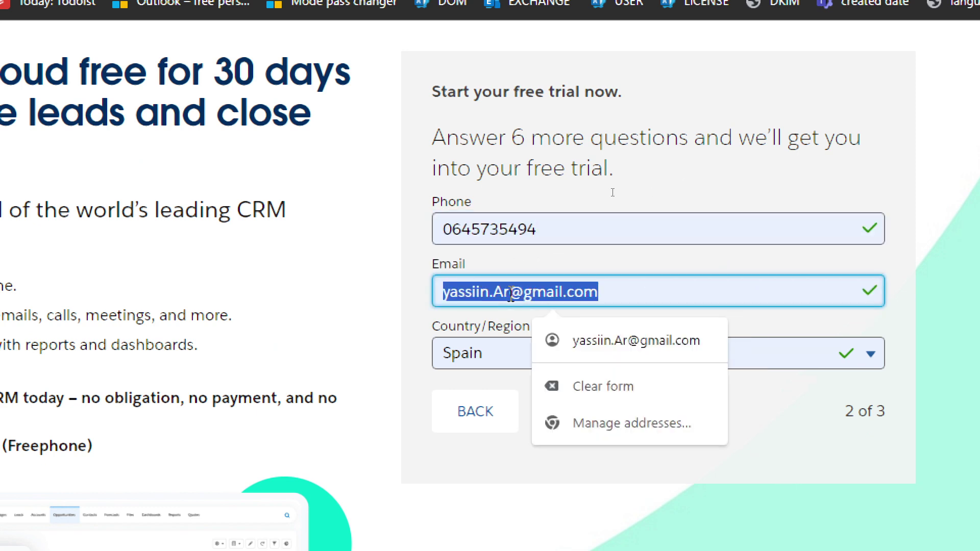
{"action": "left_click", "coordinate": [509, 292]}
{"action": "left_click_drag", "start_coordinate": [494, 293], "coordinate": [677, 287]}
{"action": "type", "text": "lo"}
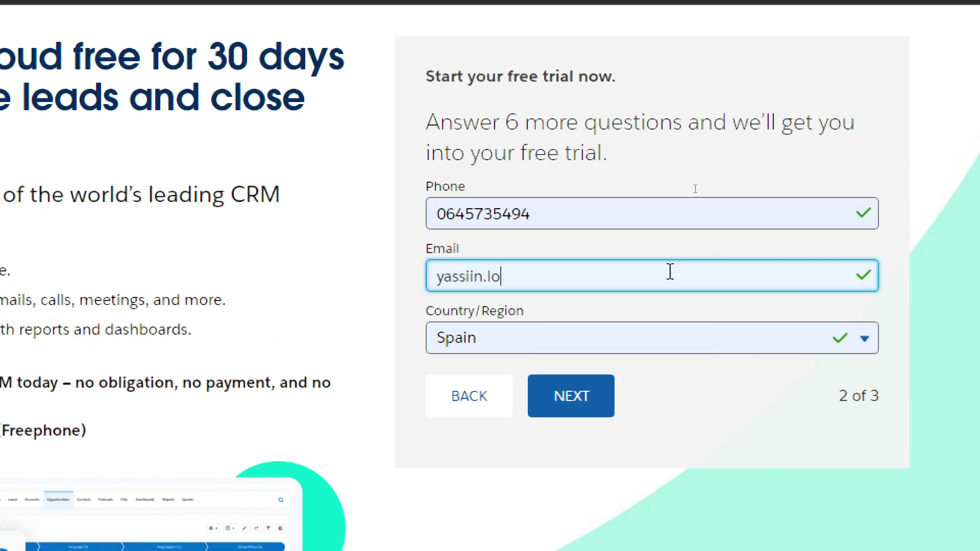
{"action": "key", "text": "BackSpace"}
{"action": "key", "text": "BackSpace"}
{"action": "key", "text": "BackSpace"}
{"action": "key", "text": "BackSpace"}
{"action": "key", "text": "BackSpace"}
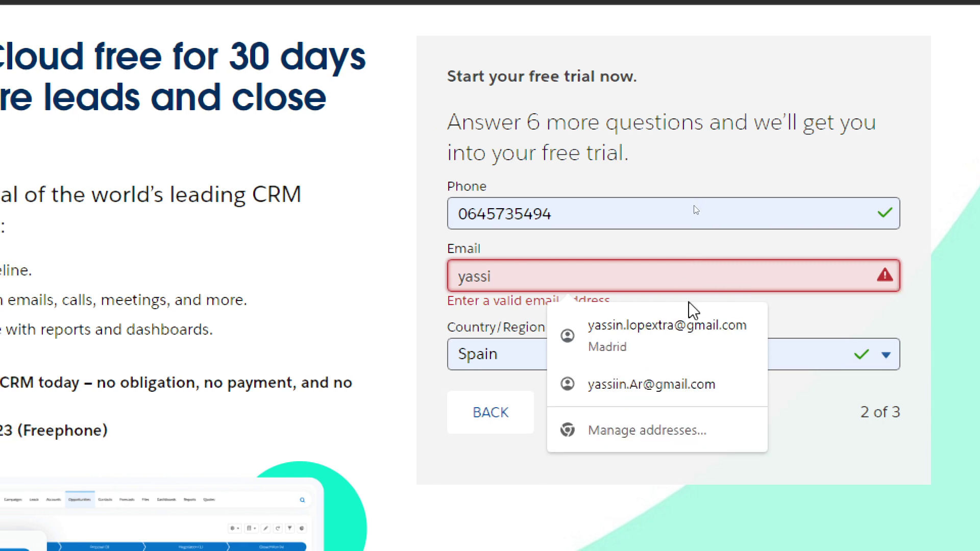
{"action": "left_click", "coordinate": [663, 334]}
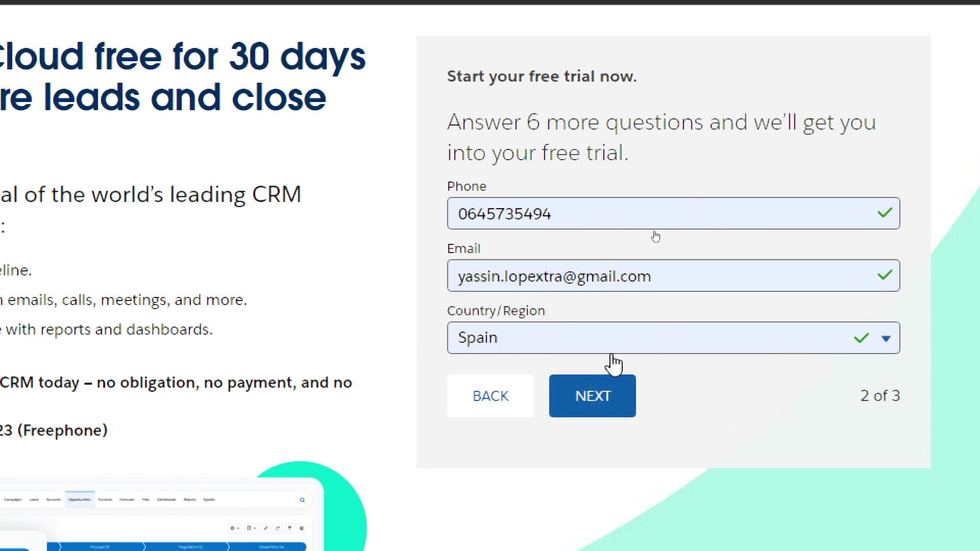
- Enter company GamersLTD with 1 - 10 employees and English as the language
{"action": "left_click", "coordinate": [593, 398]}
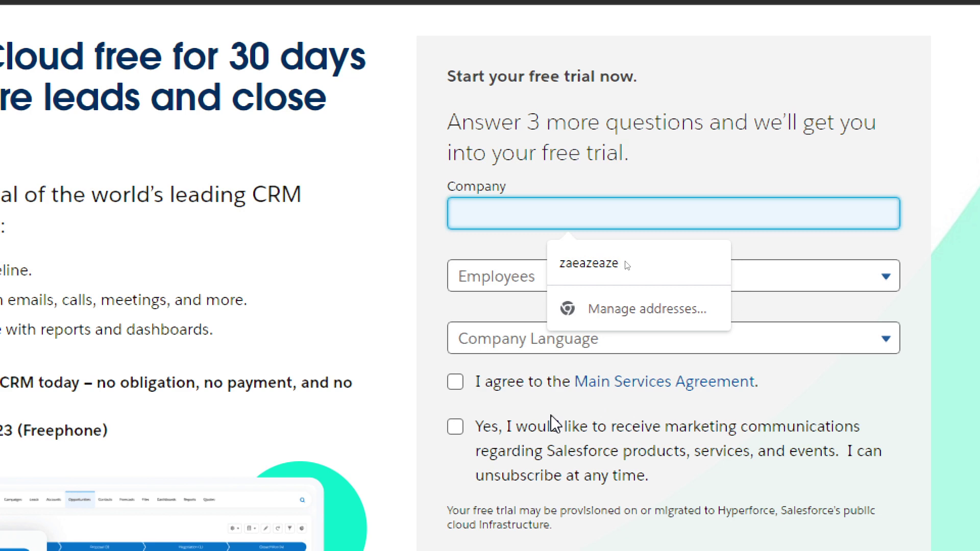
{"action": "left_click", "coordinate": [472, 210]}
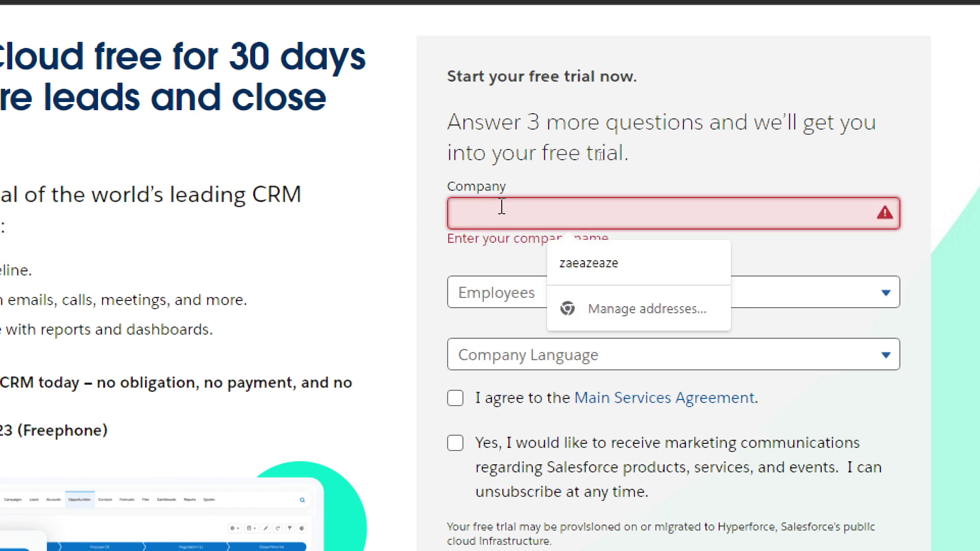
{"action": "type", "text": "GamersLTD"}
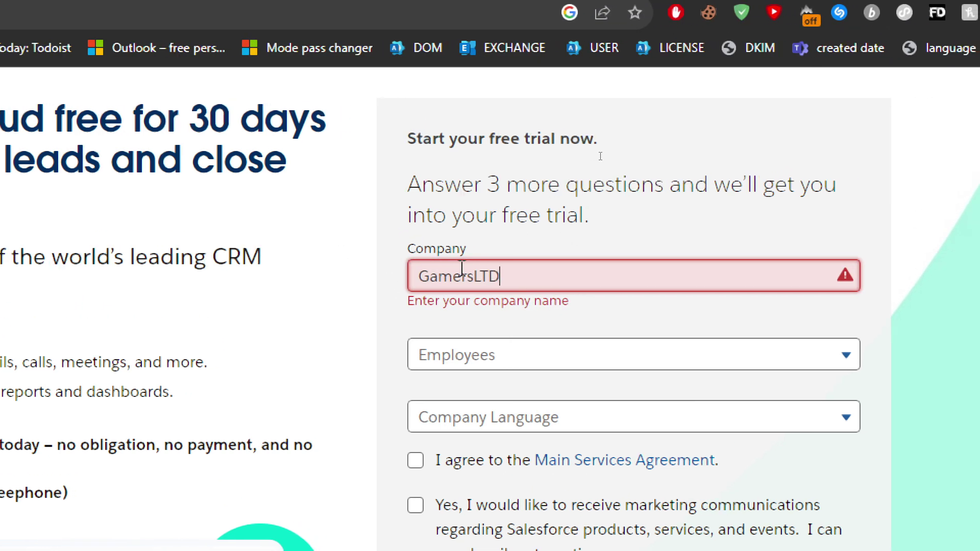
{"action": "left_click", "coordinate": [509, 357]}
{"action": "left_click", "coordinate": [468, 384]}
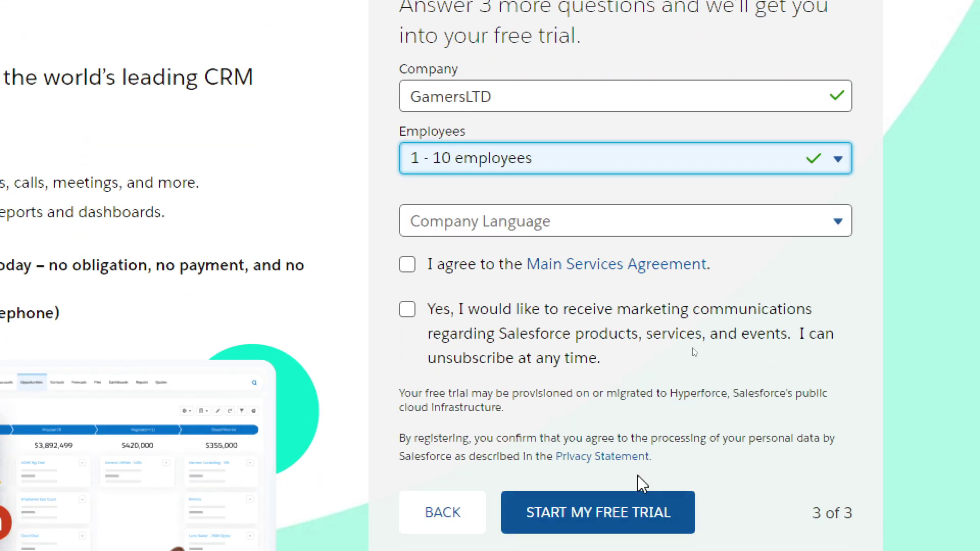
{"action": "left_click", "coordinate": [454, 221]}
{"action": "left_click", "coordinate": [413, 268]}
- Accept the Main Services Agreement, leave marketing unticked, and submit START MY FREE TRIAL
{"action": "left_click", "coordinate": [431, 268]}
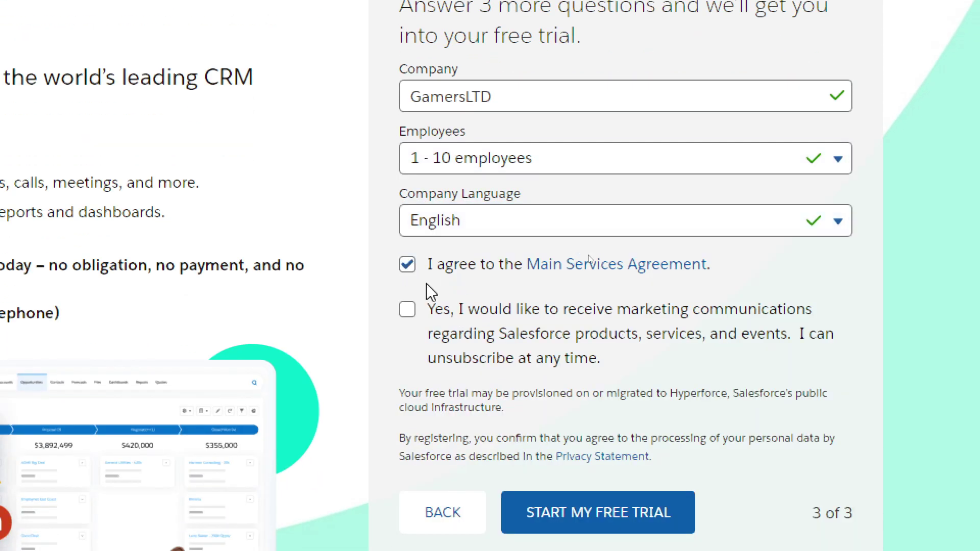
{"action": "left_click", "coordinate": [426, 328]}
{"action": "left_click", "coordinate": [427, 328]}
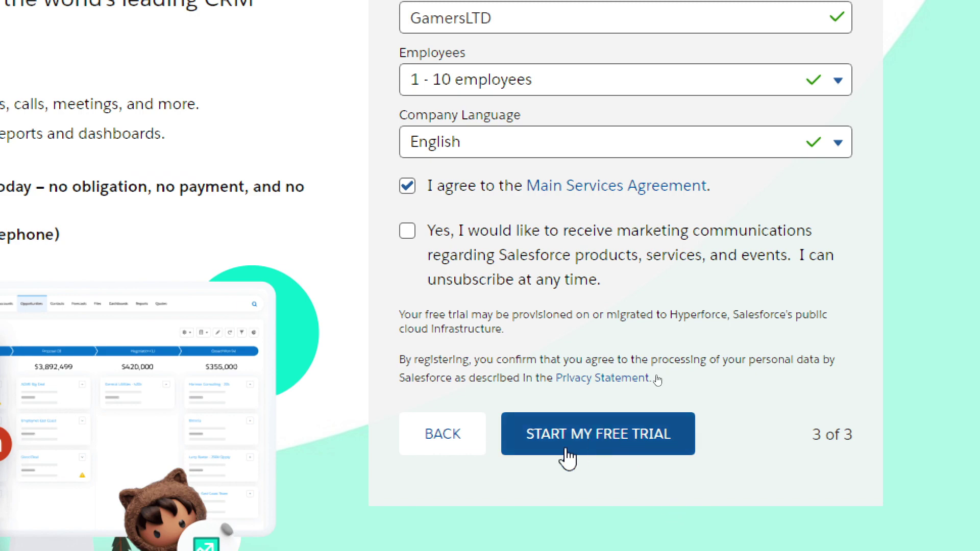
{"action": "left_click", "coordinate": [623, 449]}
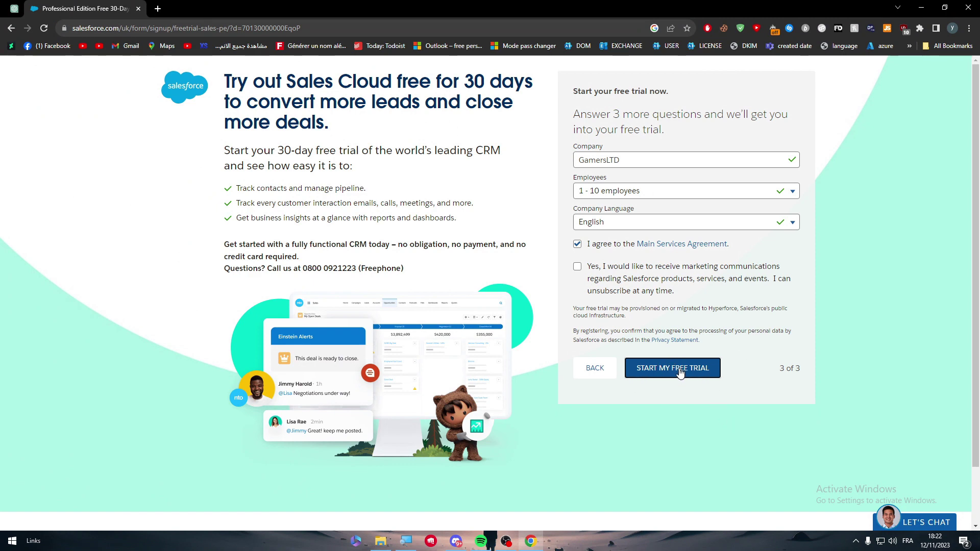
{"action": "scroll", "coordinate": [398, 236], "scroll_direction": "down", "scroll_amount": 3}
{"action": "scroll", "coordinate": [399, 235], "scroll_direction": "up", "scroll_amount": 3}
- Open LinkedIn in a new tab through a Google search for linkedin
{"action": "left_click", "coordinate": [158, 9]}
{"action": "type", "text": "linkd"}
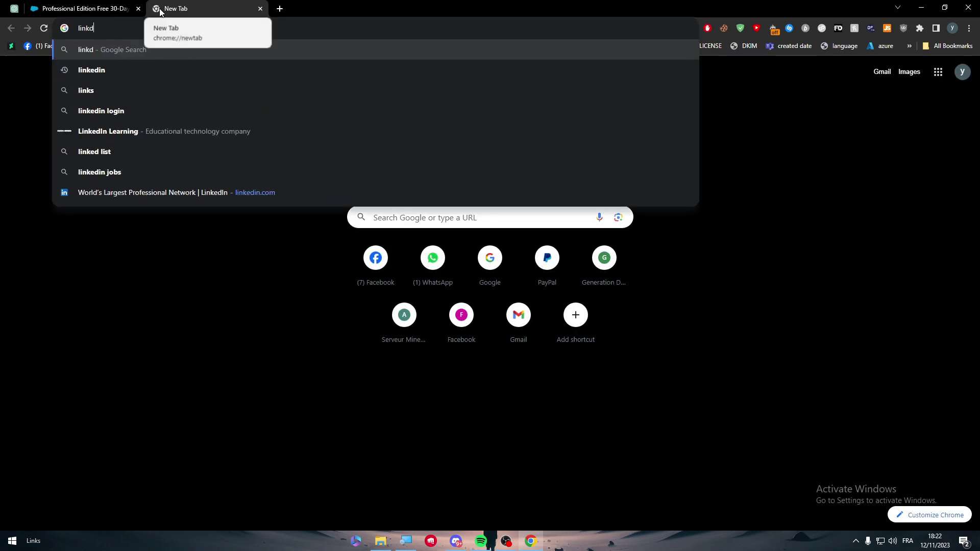
{"action": "key", "text": "BackSpace"}
{"action": "key", "text": "Down"}
{"action": "key", "text": "Return"}
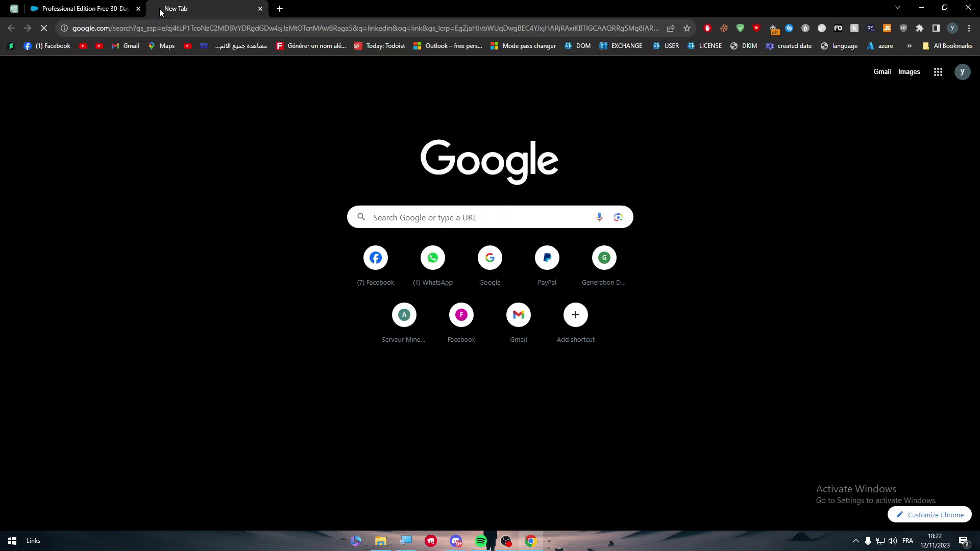
{"action": "left_click", "coordinate": [194, 200]}
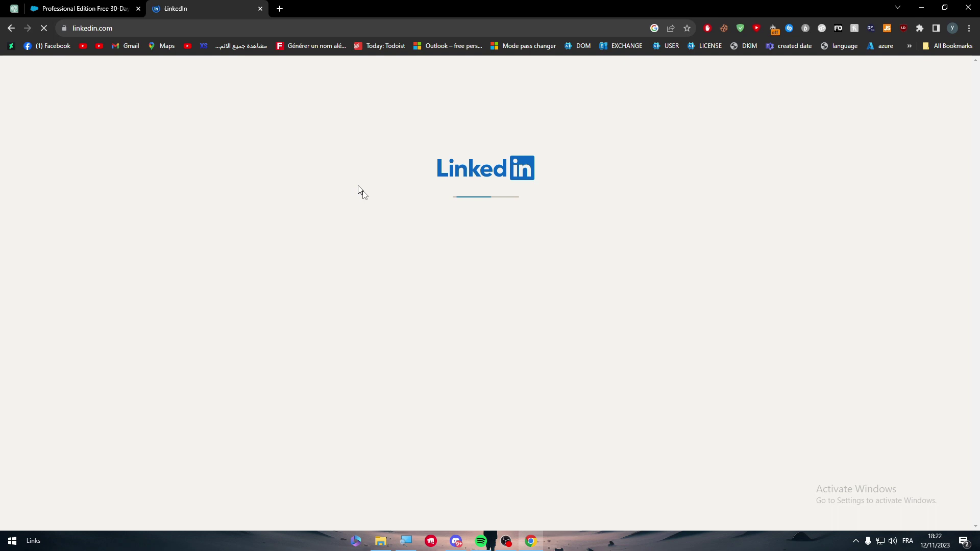
- Tick the Salesforce marketing-communications checkbox, then return to the LinkedIn feed
{"action": "key", "text": "ctrl+Tab"}
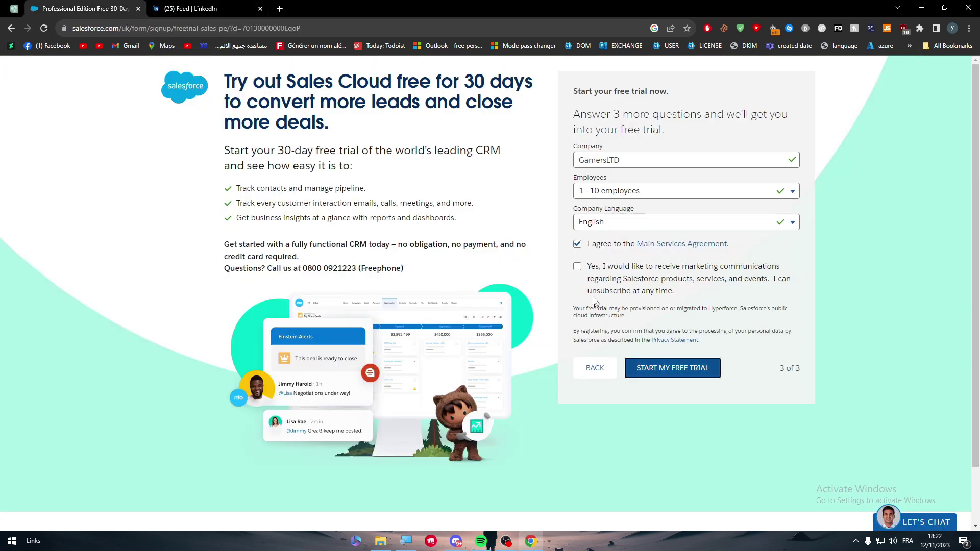
{"action": "left_click", "coordinate": [577, 269]}
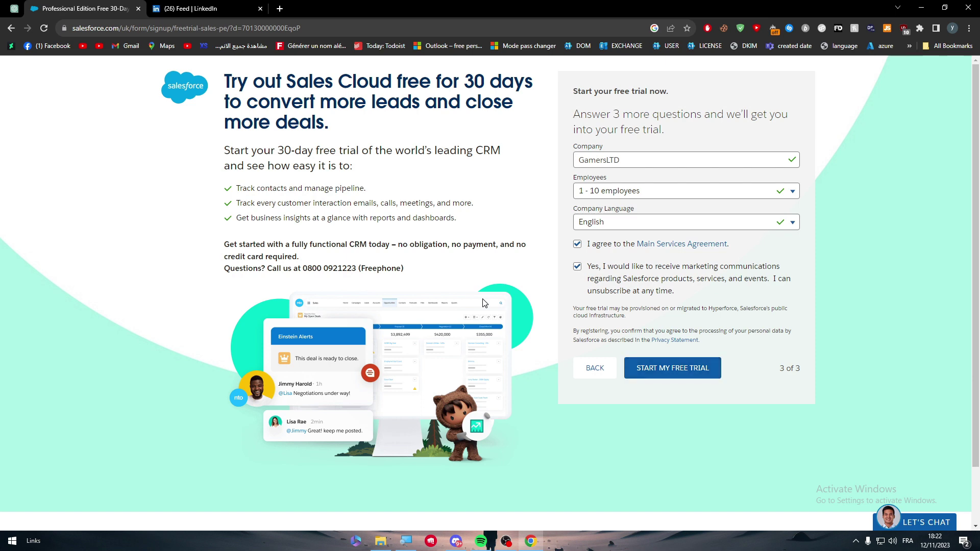
{"action": "left_click", "coordinate": [192, 9]}
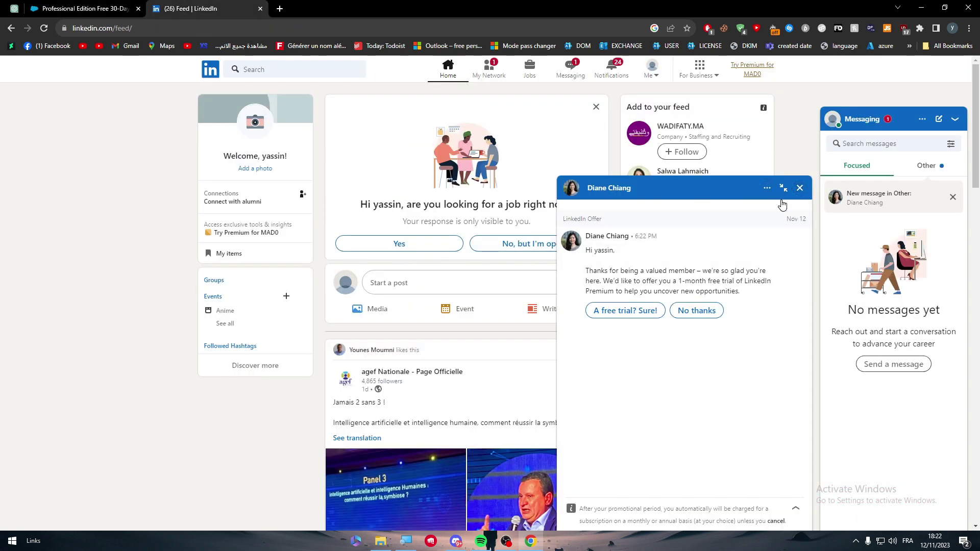
- Close the LinkedIn chat popup, collapse Messaging, and open then dismiss the For Business panel
{"action": "left_click", "coordinate": [799, 188]}
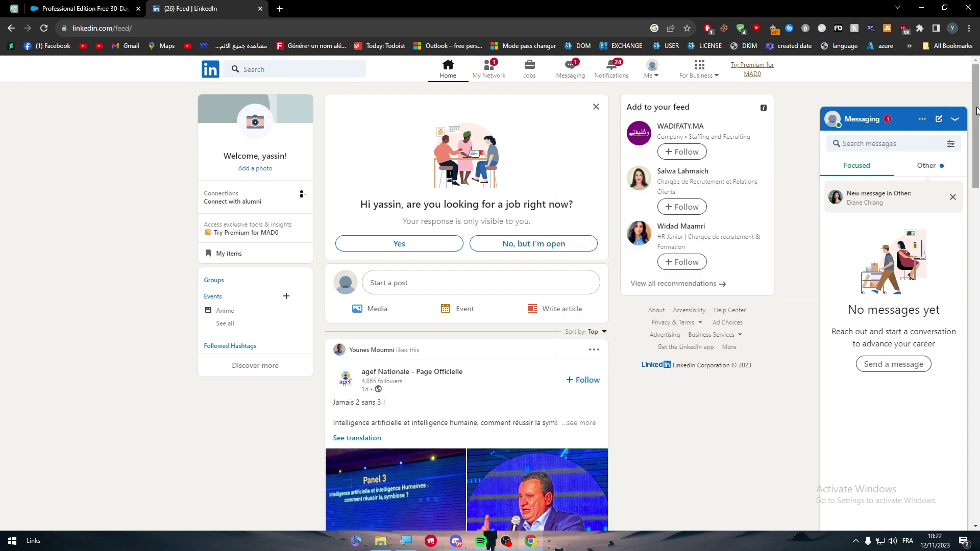
{"action": "left_click", "coordinate": [955, 120]}
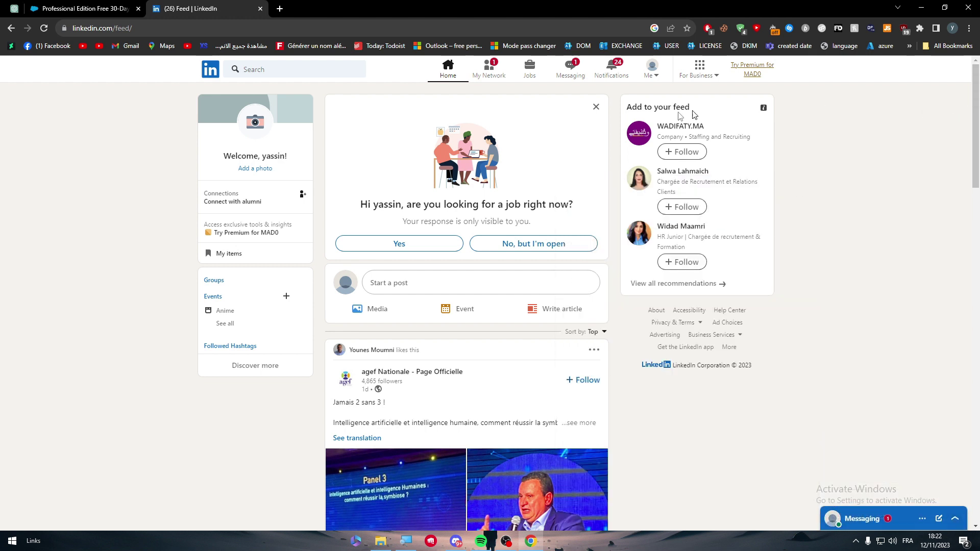
{"action": "left_click", "coordinate": [705, 75]}
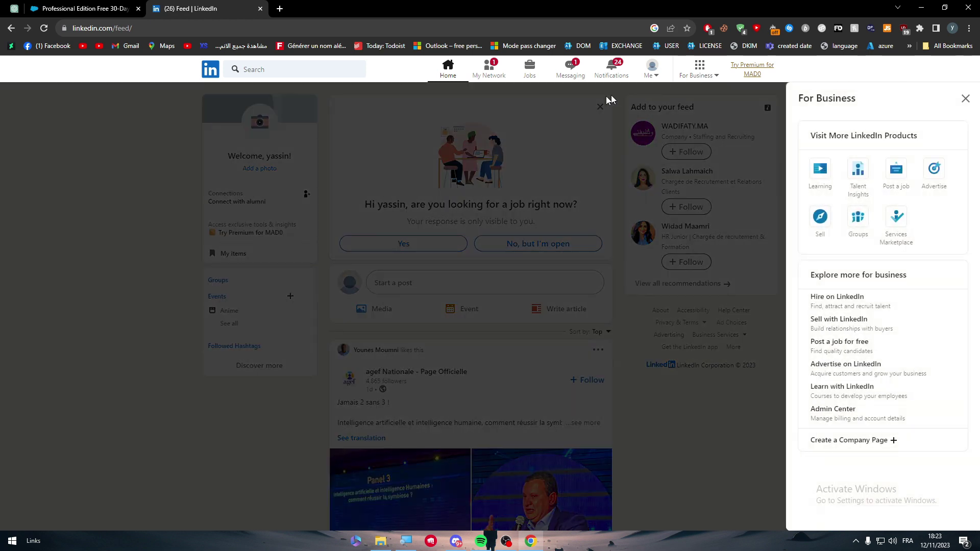
{"action": "key", "text": "ctrl+shift+Tab"}
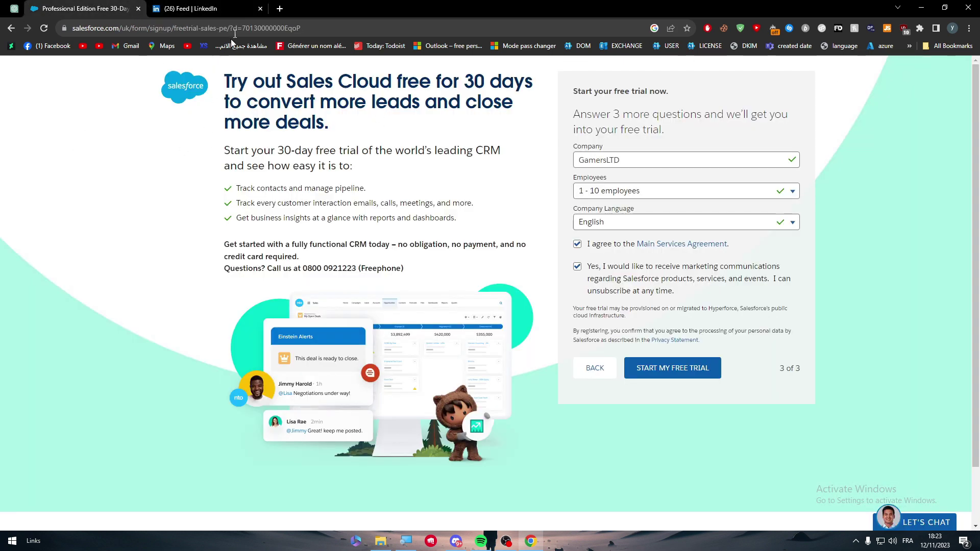
{"action": "left_click", "coordinate": [214, 9]}
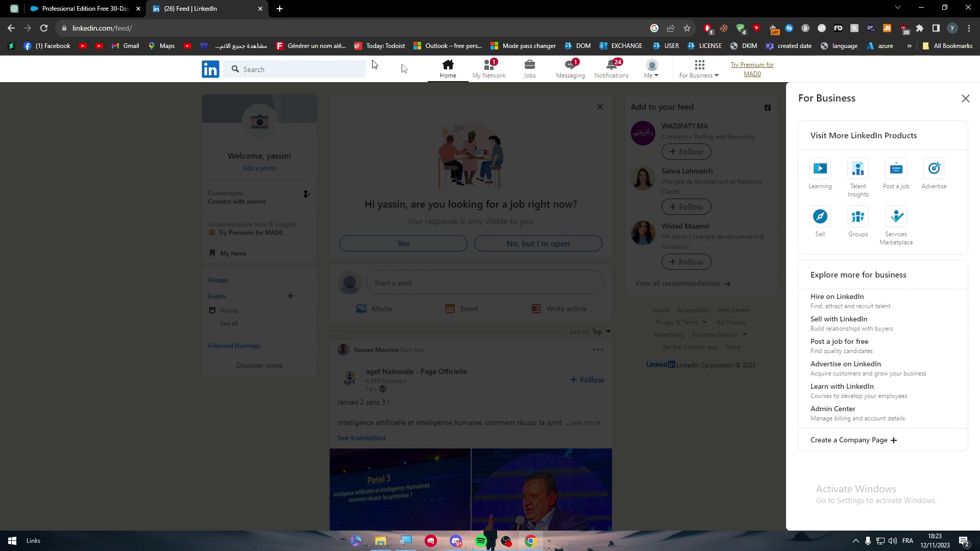
{"action": "left_click", "coordinate": [695, 77]}
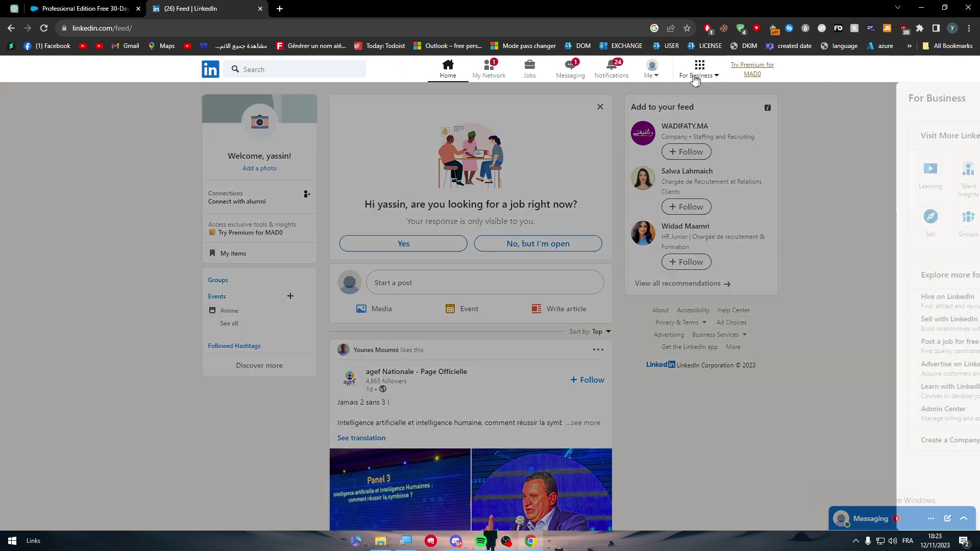
{"action": "left_click", "coordinate": [693, 461]}
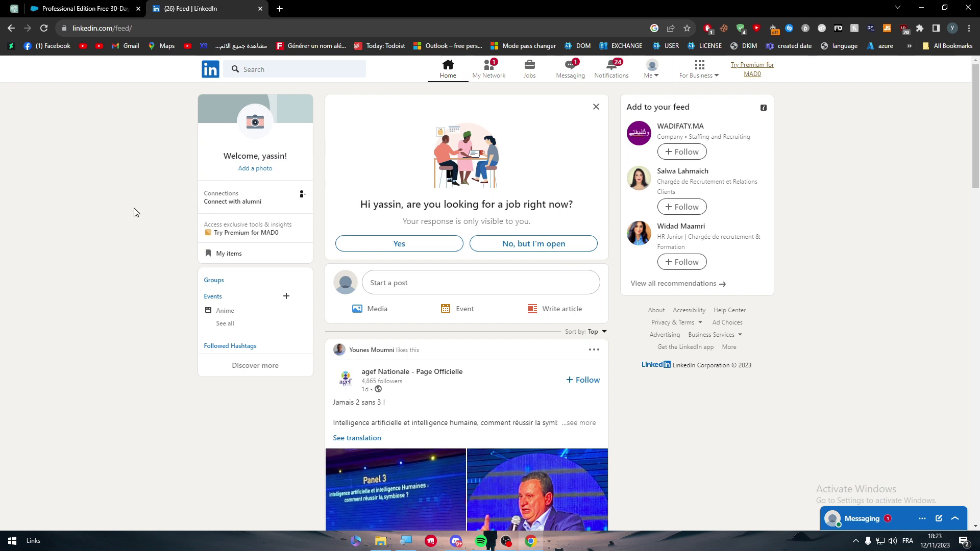
- Go to zapier.com in a new tab, open Apps, and search 'lin' to list LinkedIn
{"action": "left_click", "coordinate": [280, 8]}
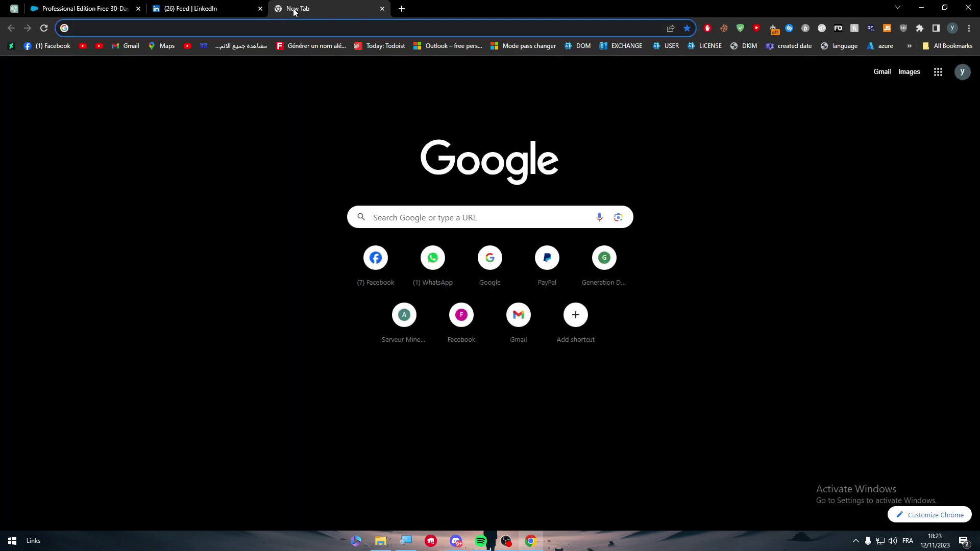
{"action": "type", "text": "zapier"}
{"action": "key", "text": "Return"}
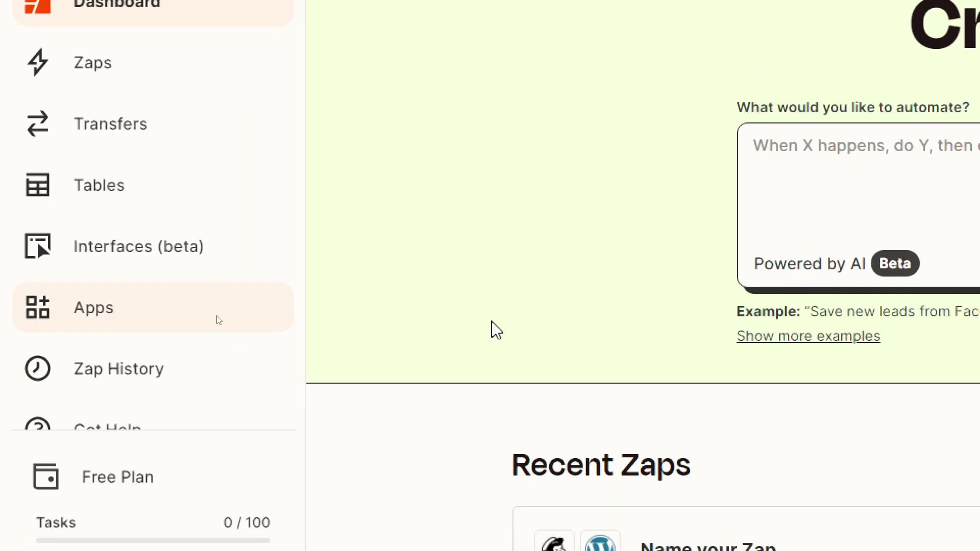
{"action": "left_click", "coordinate": [111, 318]}
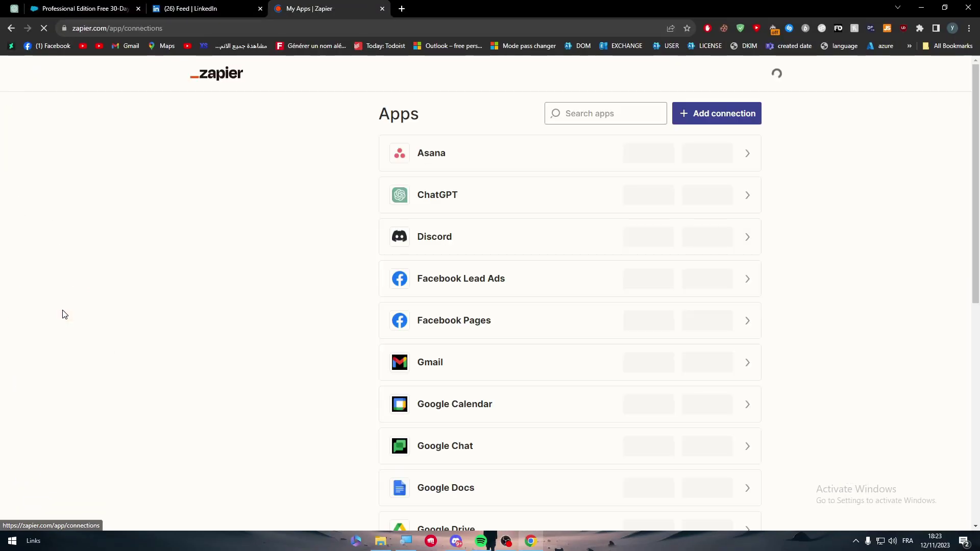
{"action": "left_click", "coordinate": [190, 9]}
{"action": "left_click", "coordinate": [309, 9]}
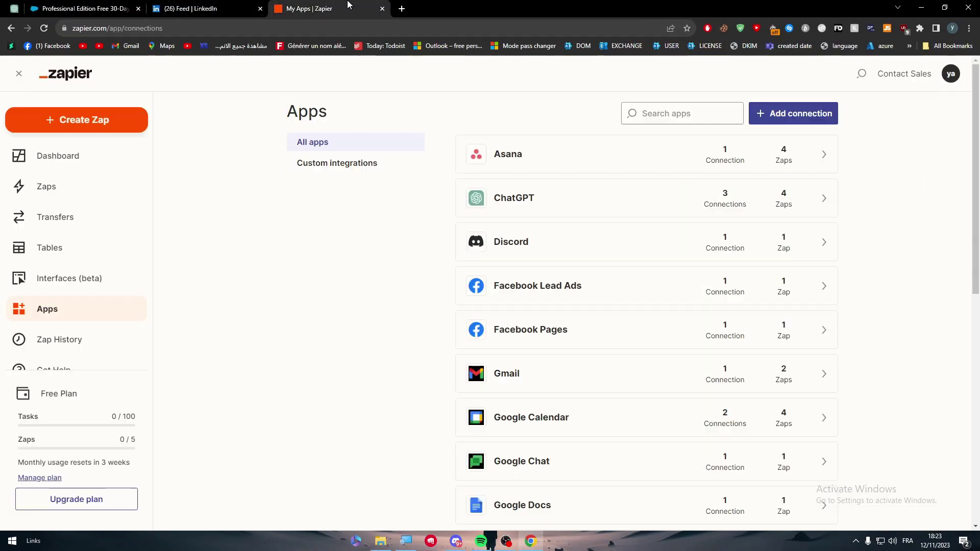
{"action": "type", "text": "link"}
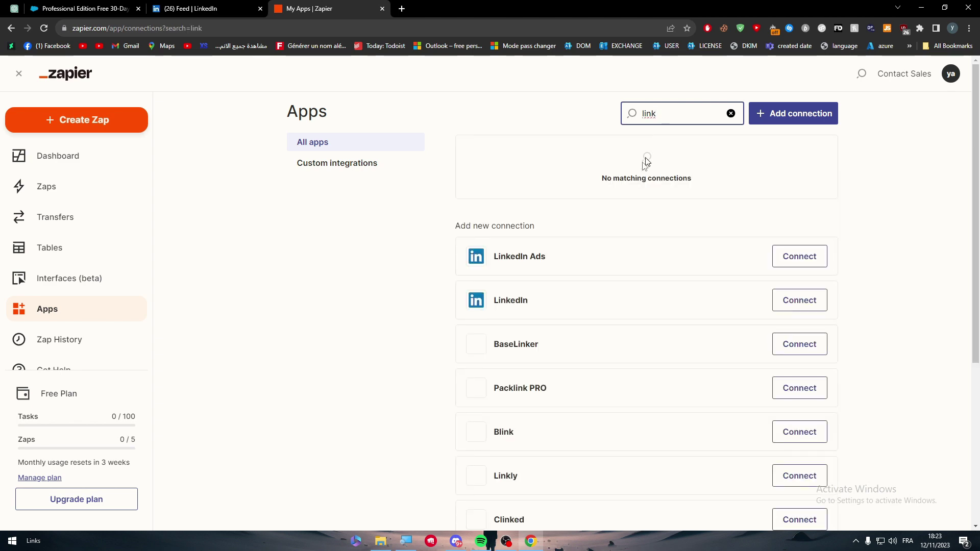
- Connect LinkedIn to Zapier by signing in and allowing access
{"action": "left_click", "coordinate": [778, 302]}
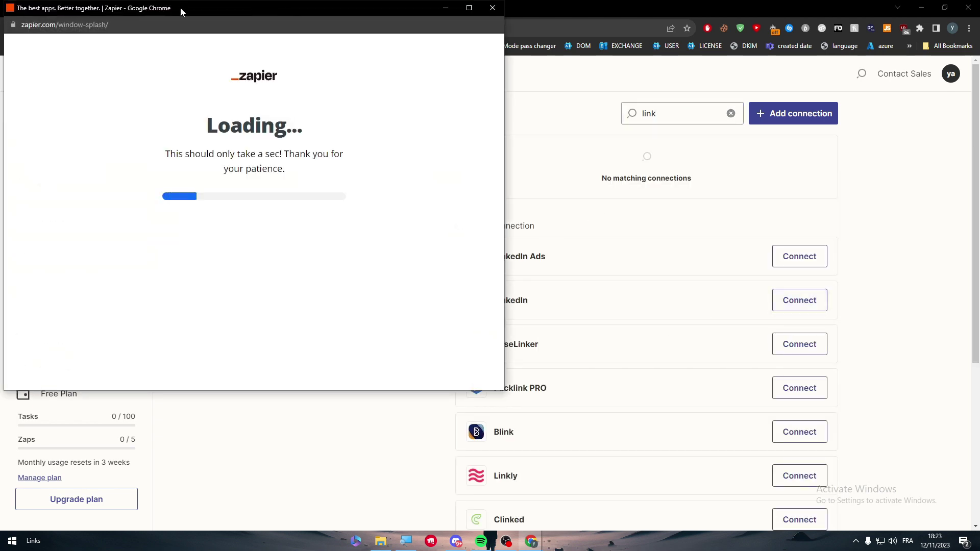
{"action": "left_click_drag", "start_coordinate": [182, 13], "coordinate": [543, 94]}
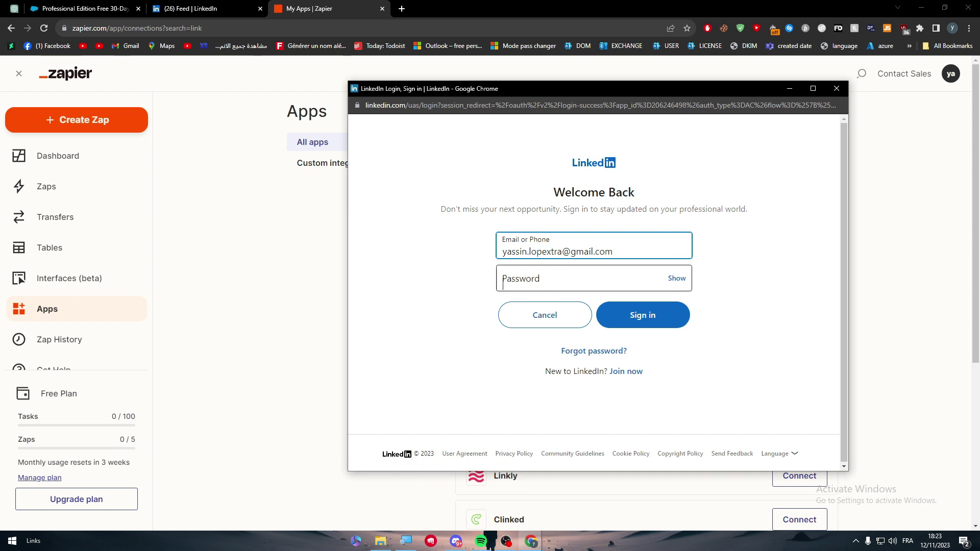
{"action": "left_click", "coordinate": [642, 283]}
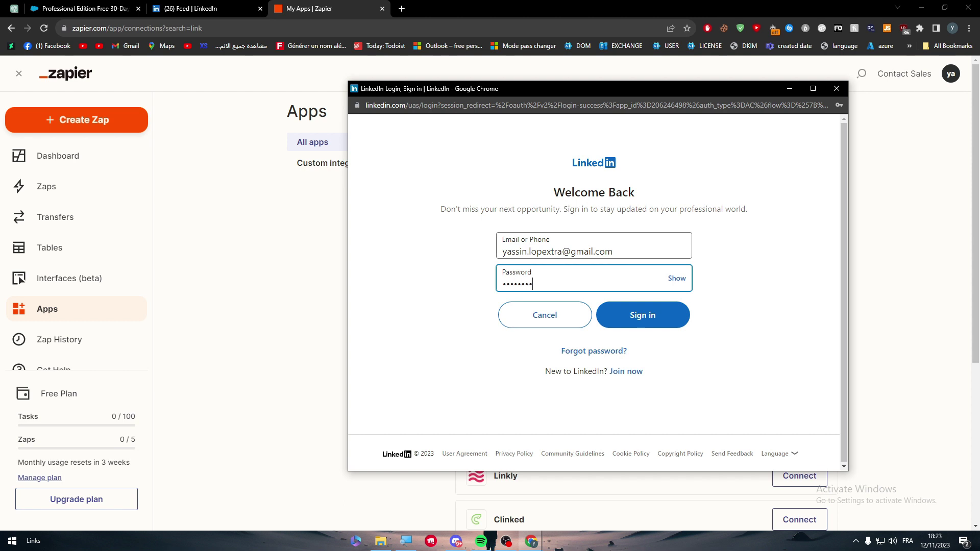
{"action": "key", "text": "Return"}
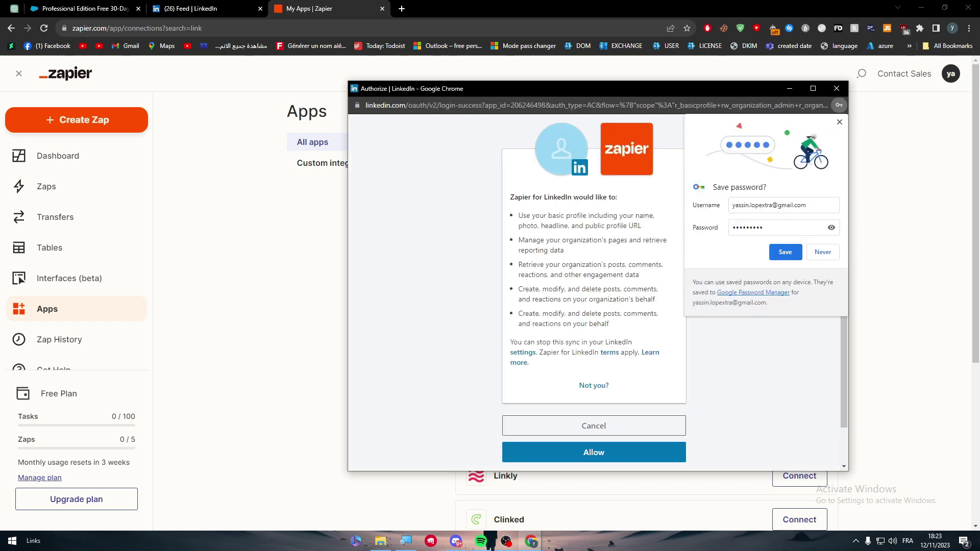
{"action": "left_click", "coordinate": [568, 461]}
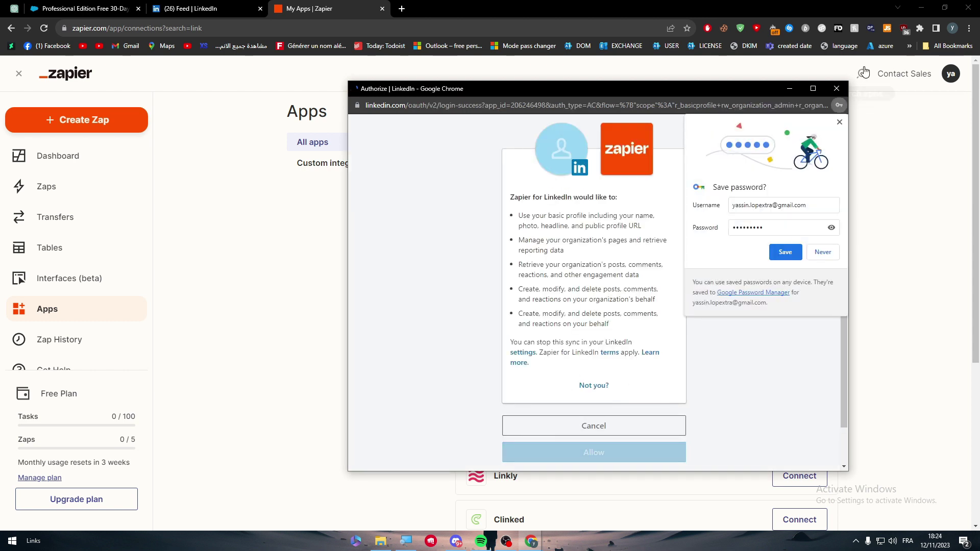
{"action": "left_click", "coordinate": [786, 252]}
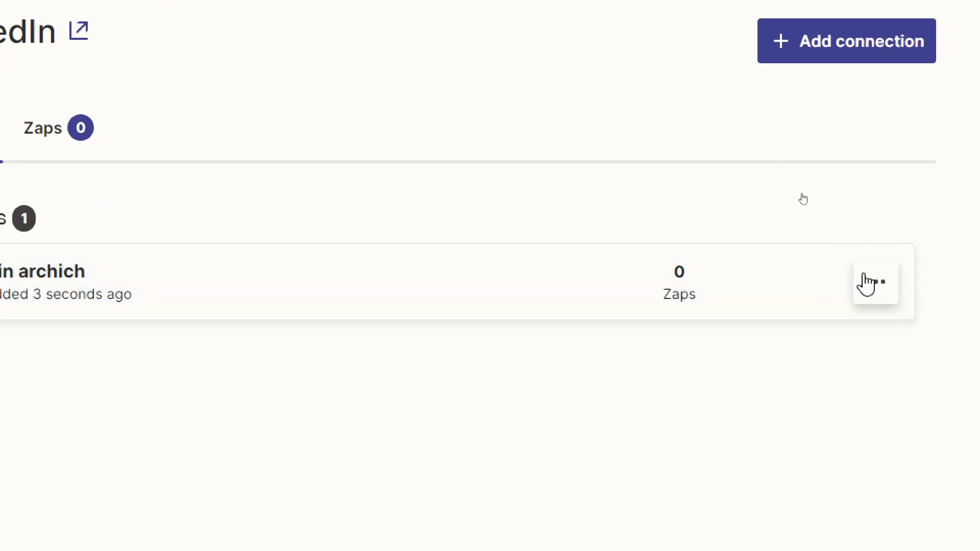
- Run Test connection on the new LinkedIn connection and confirm it succeeds
{"action": "left_click", "coordinate": [807, 197]}
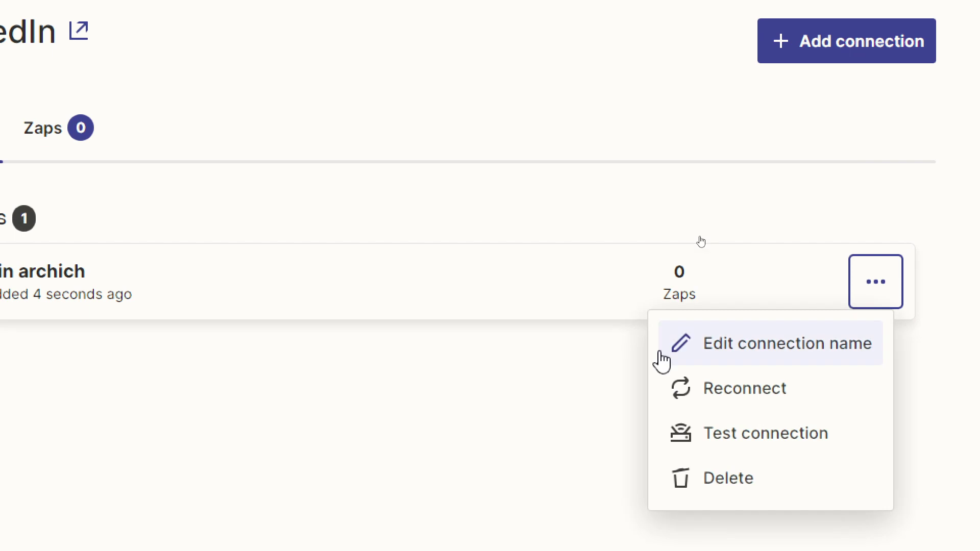
{"action": "left_click", "coordinate": [755, 452]}
{"action": "double_click", "coordinate": [568, 282]}
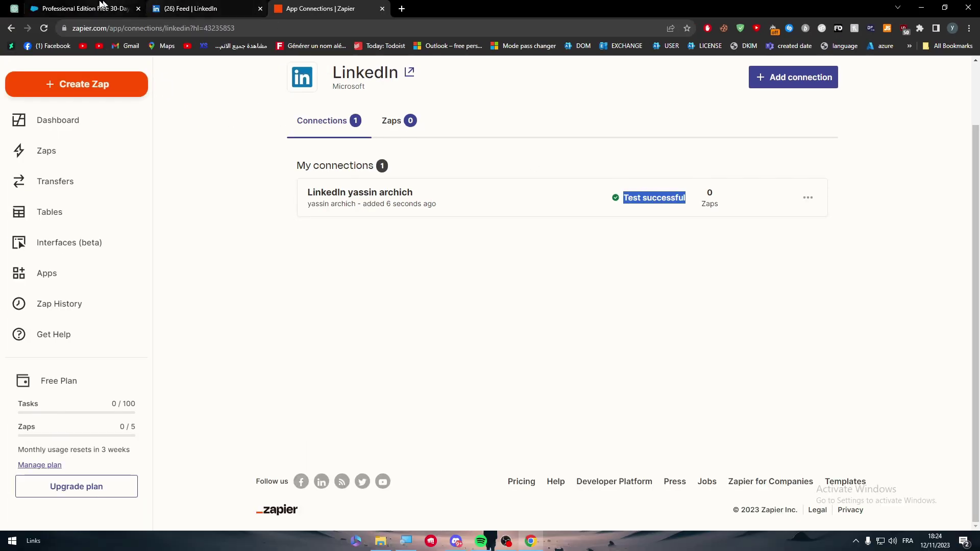
{"action": "left_click", "coordinate": [86, 11]}
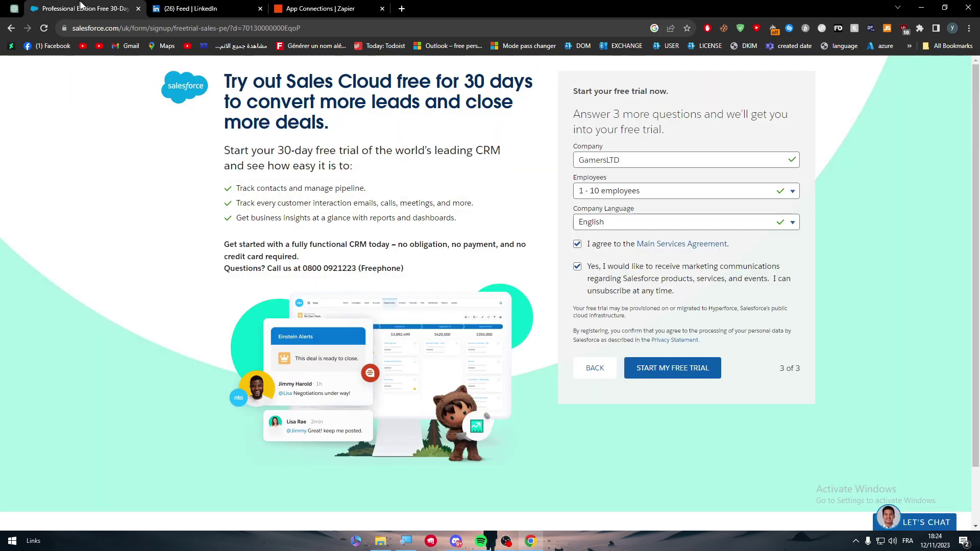
- Search Zapier's Apps for 'salesf' and start connecting a new Salesforce account
{"action": "left_click", "coordinate": [331, 8]}
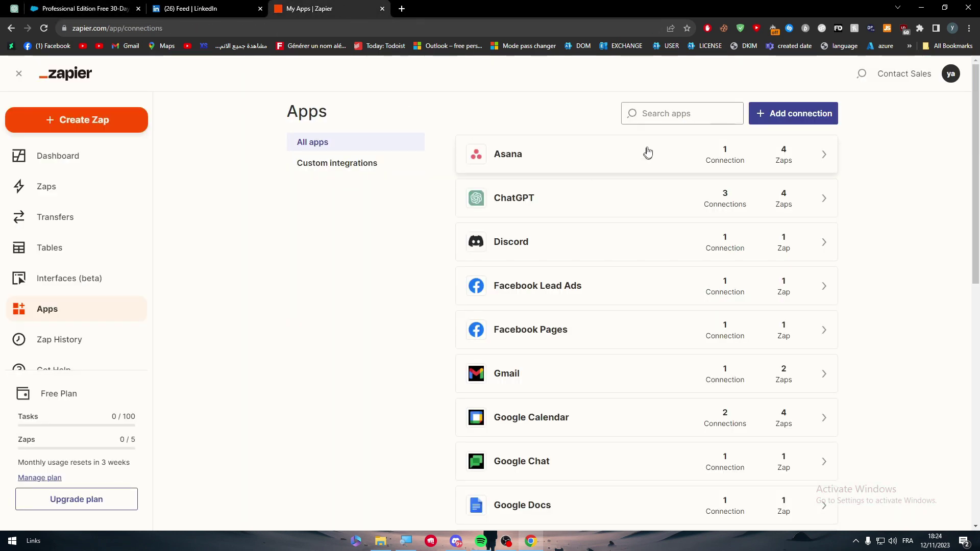
{"action": "left_click", "coordinate": [645, 114]}
{"action": "type", "text": "salesforce"}
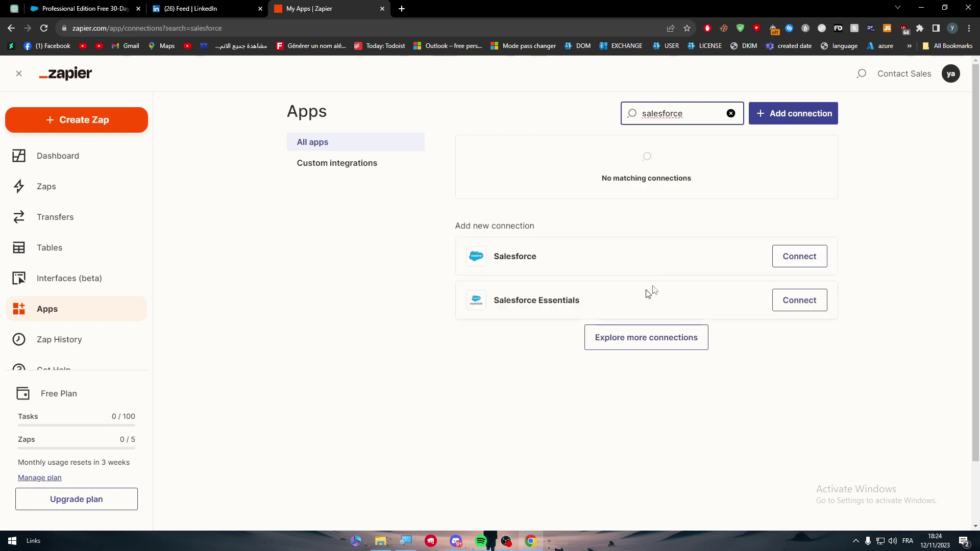
{"action": "left_click", "coordinate": [380, 210]}
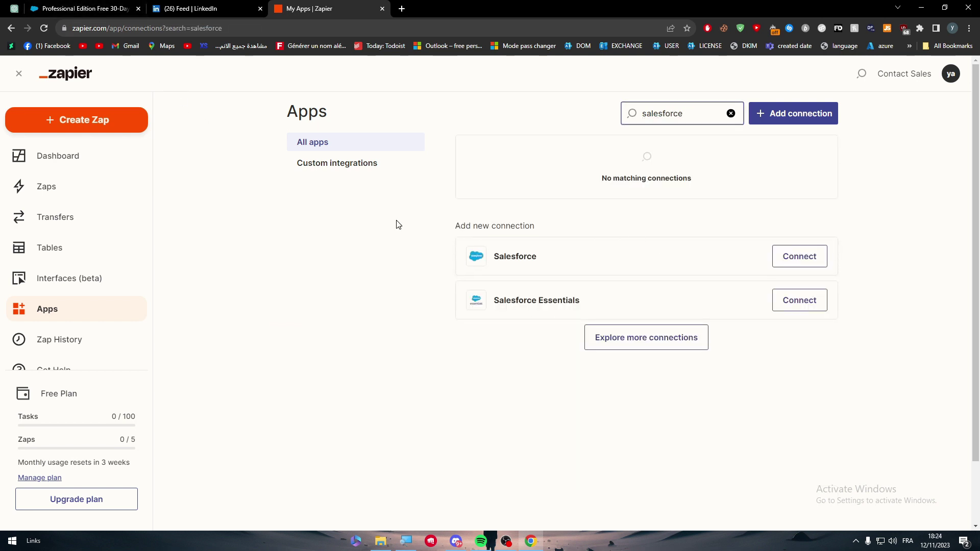
{"action": "left_click", "coordinate": [799, 256]}
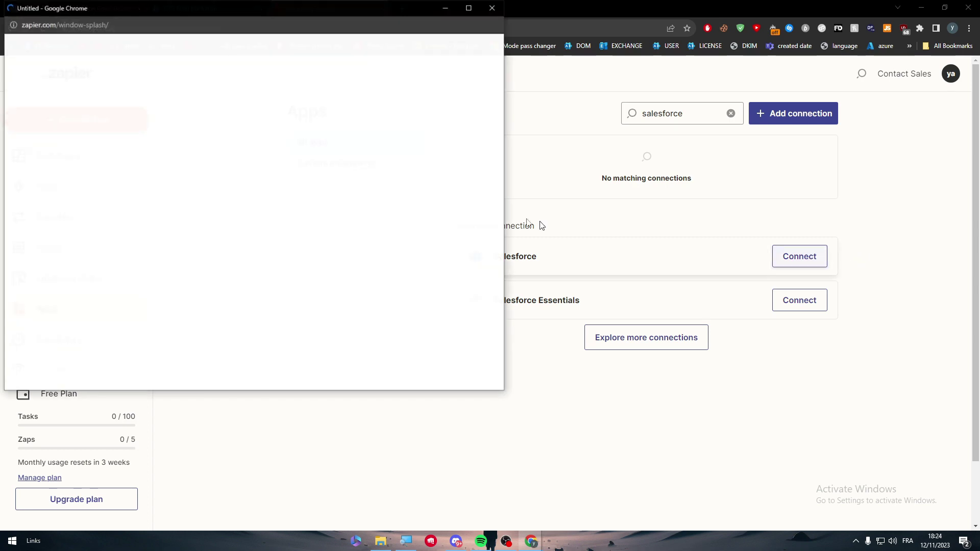
{"action": "left_click_drag", "start_coordinate": [472, 63], "coordinate": [651, 79]}
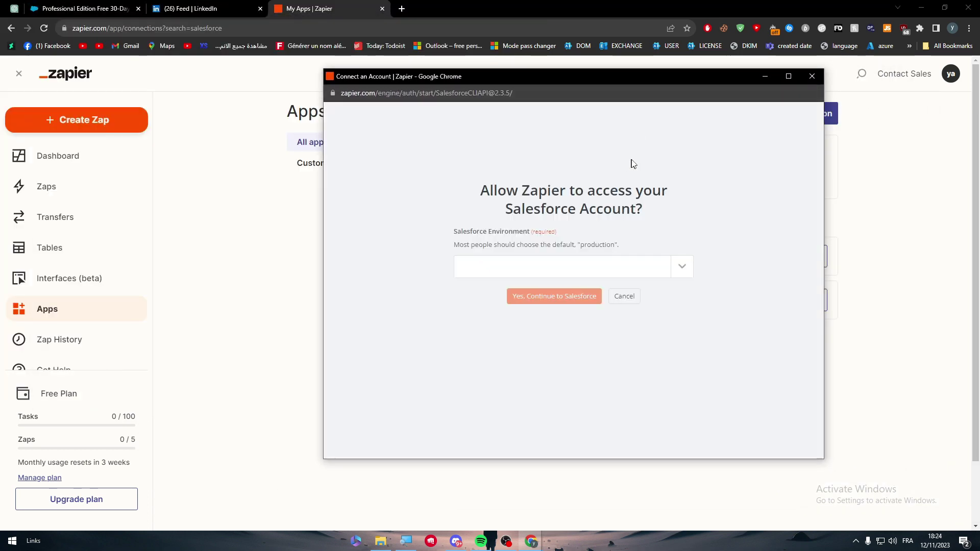
- Choose the production environment, continue to Salesforce, and open its Try for Free signup
{"action": "left_click", "coordinate": [505, 262]}
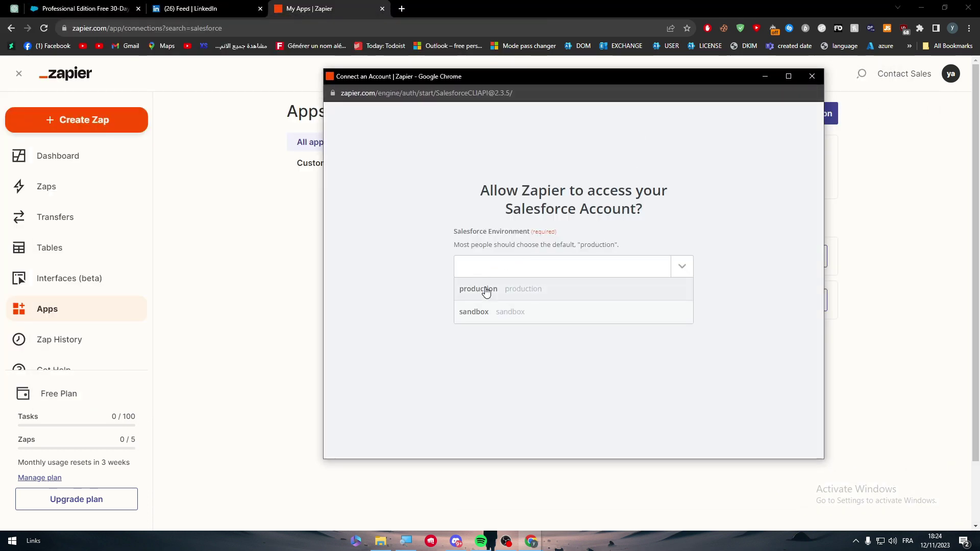
{"action": "left_click_drag", "start_coordinate": [479, 240], "coordinate": [489, 241]}
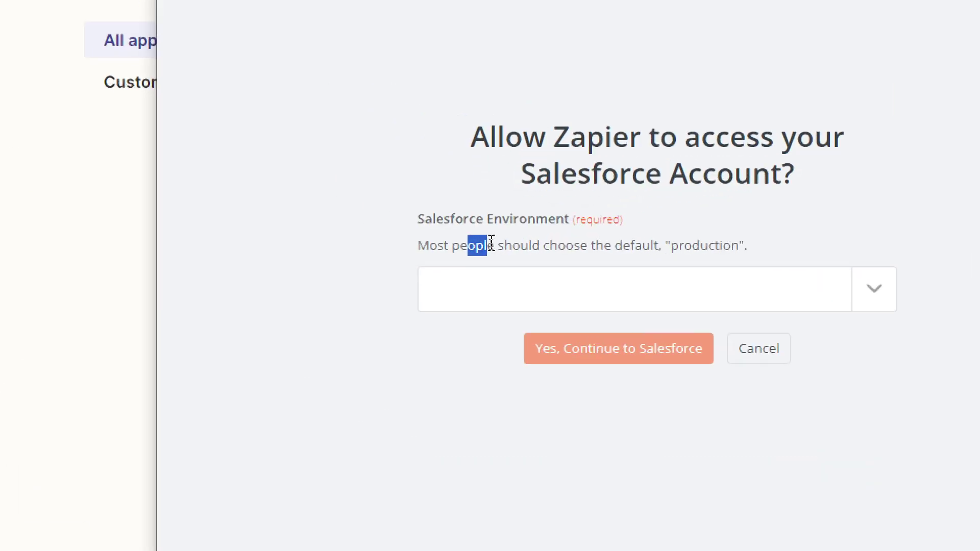
{"action": "left_click", "coordinate": [510, 266]}
{"action": "left_click", "coordinate": [567, 332]}
{"action": "left_click", "coordinate": [562, 356]}
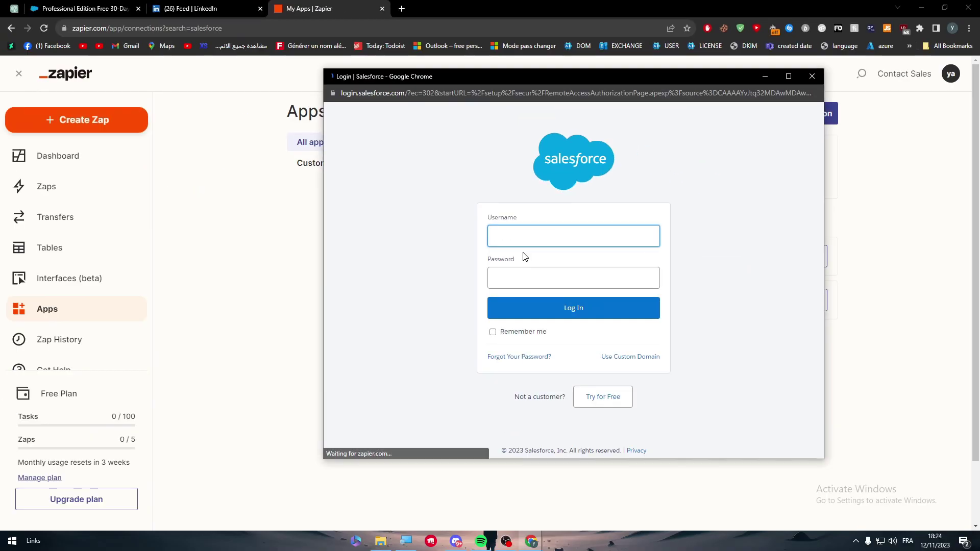
{"action": "left_click", "coordinate": [515, 275]}
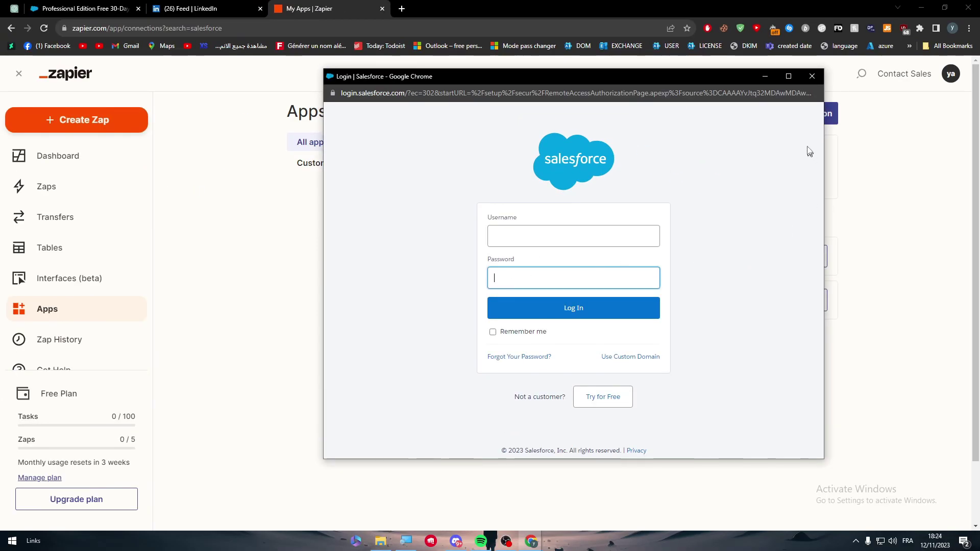
{"action": "left_click", "coordinate": [577, 397]}
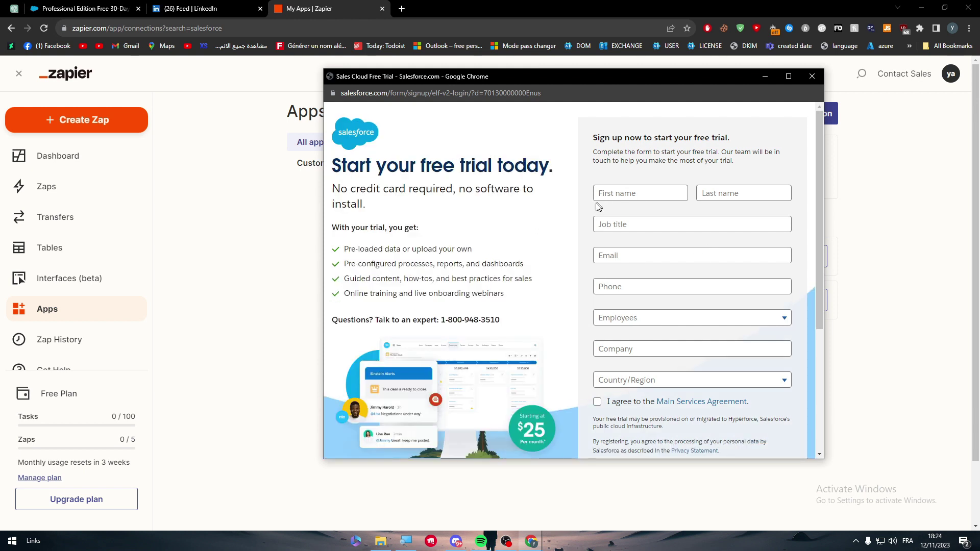
- Autofill the signup's name, job title and phone number from saved entries
{"action": "left_click", "coordinate": [640, 192]}
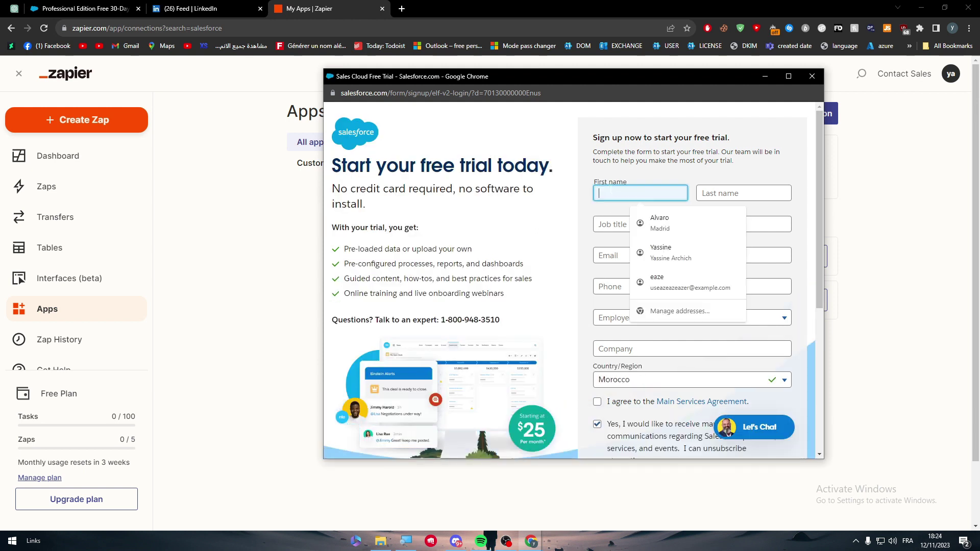
{"action": "left_click", "coordinate": [659, 219]}
{"action": "left_click", "coordinate": [664, 224]}
{"action": "left_click", "coordinate": [663, 249]}
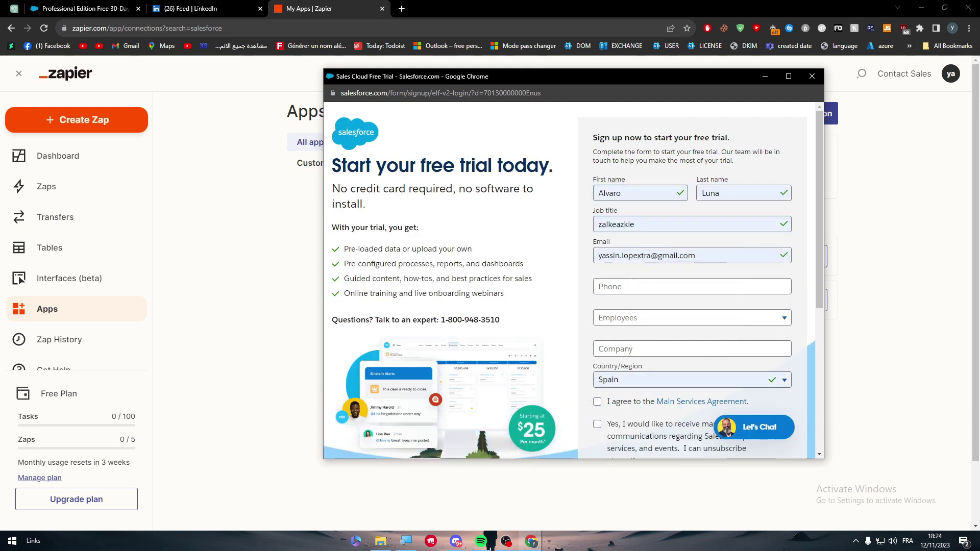
{"action": "left_click", "coordinate": [639, 287]}
{"action": "left_click", "coordinate": [645, 303]}
- Set 1 - 20 employees, company 'azeaze', accept the agreement, dismiss chat, and minimize the popup
{"action": "left_click", "coordinate": [635, 318]}
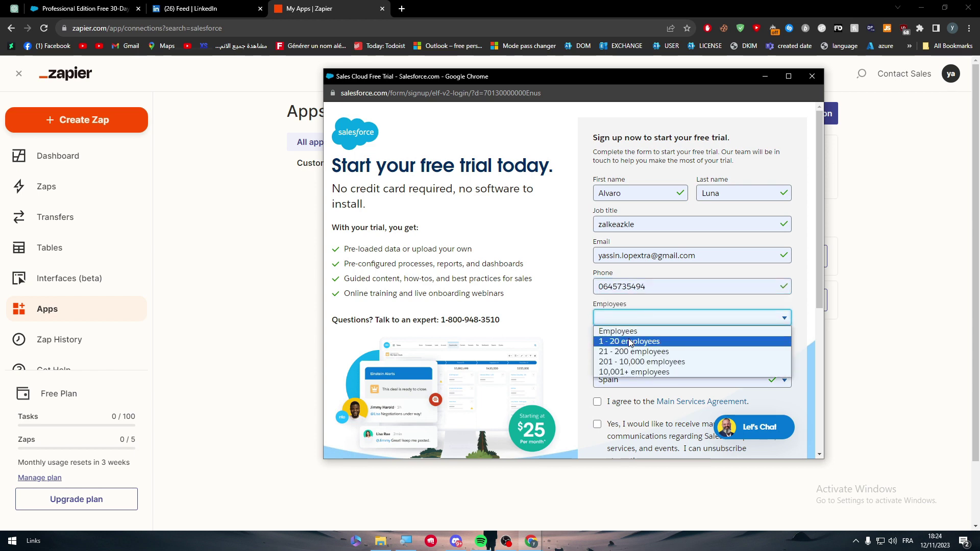
{"action": "left_click", "coordinate": [628, 339]}
{"action": "left_click", "coordinate": [635, 348]}
{"action": "type", "text": "azeaze"}
{"action": "left_click", "coordinate": [598, 402]}
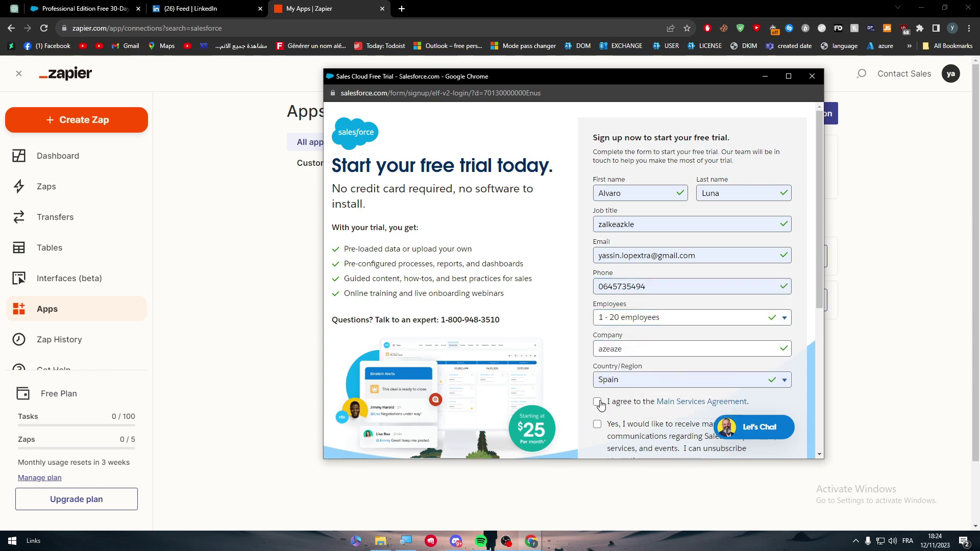
{"action": "scroll", "coordinate": [813, 296], "scroll_direction": "down", "scroll_amount": 4}
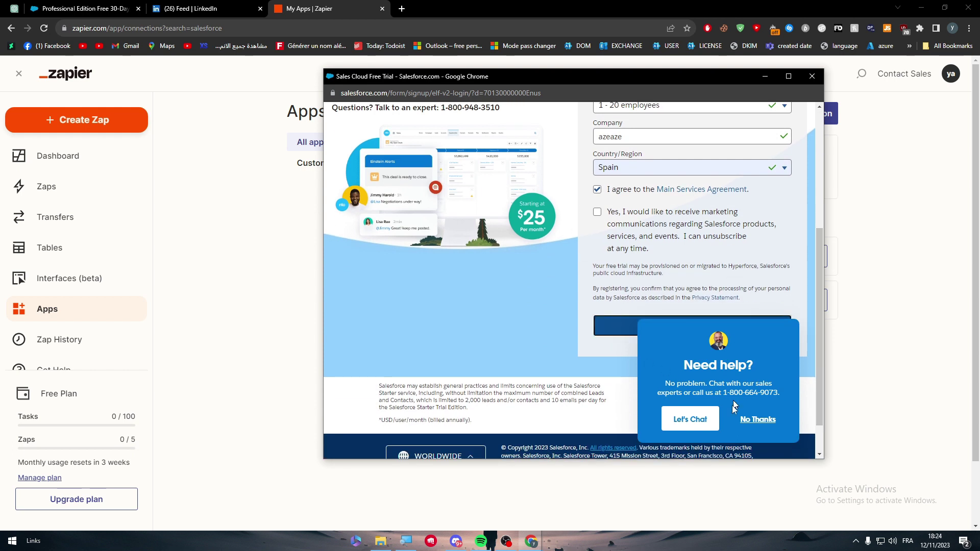
{"action": "left_click", "coordinate": [744, 421]}
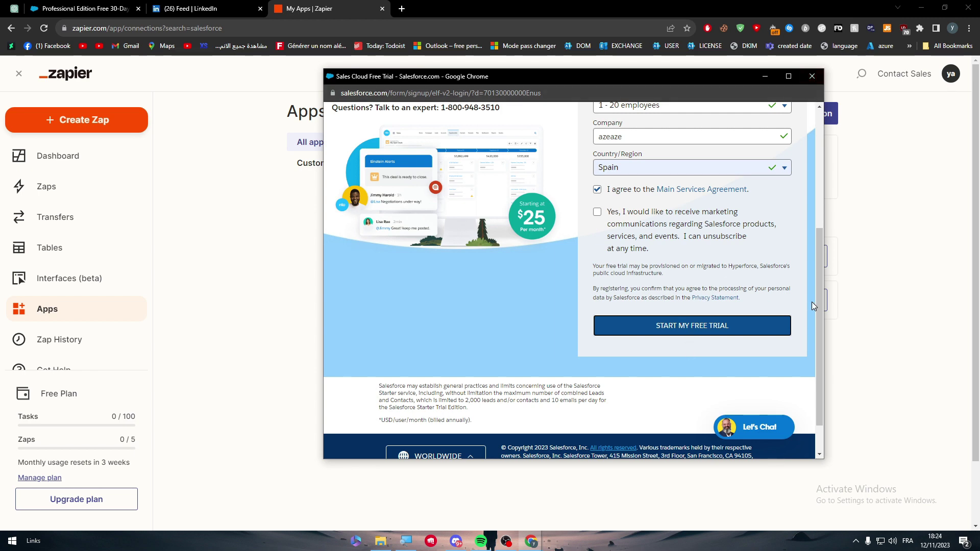
{"action": "scroll", "coordinate": [822, 300], "scroll_direction": "up", "scroll_amount": 4}
{"action": "left_click", "coordinate": [767, 74]}
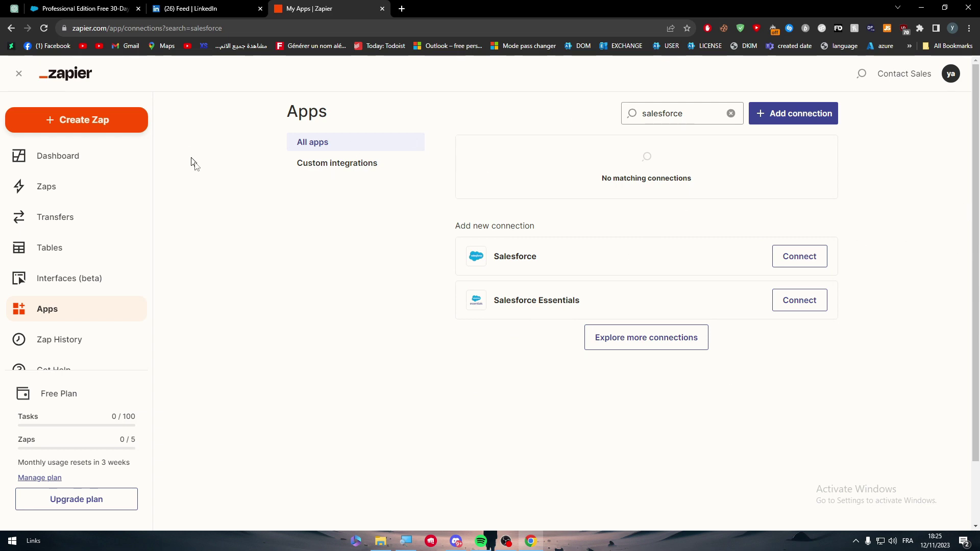
- Switch to the LinkedIn feed tab and then back to Zapier's Apps page
{"action": "left_click", "coordinate": [214, 9]}
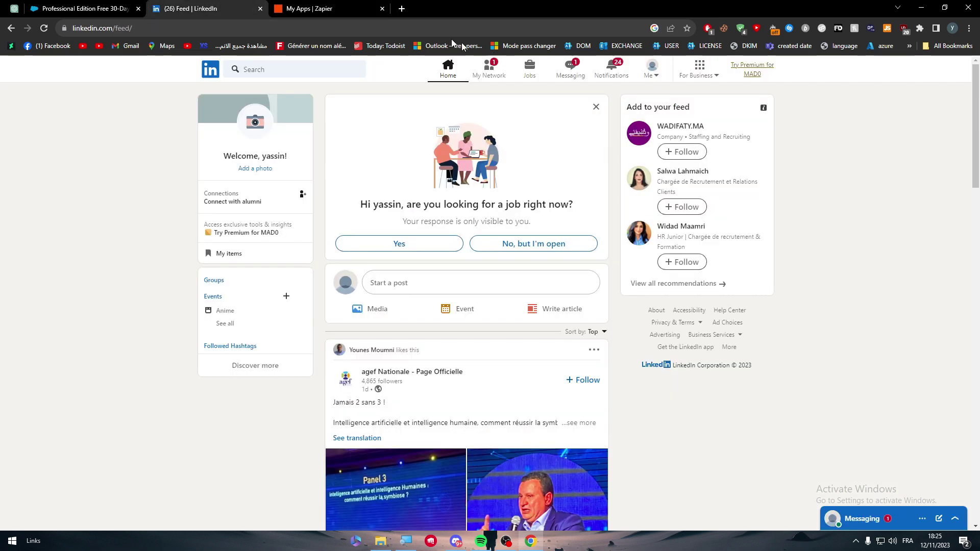
{"action": "key", "text": "ctrl+Tab"}
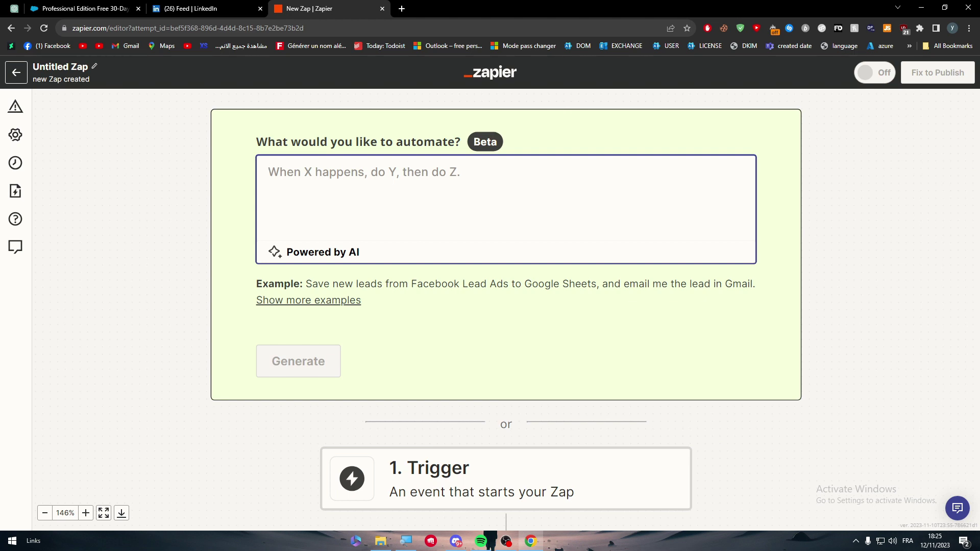
- Replace the first draft in the automation prompt with 'when something happens in slaes fo'
{"action": "type", "text": "when u get notif"}
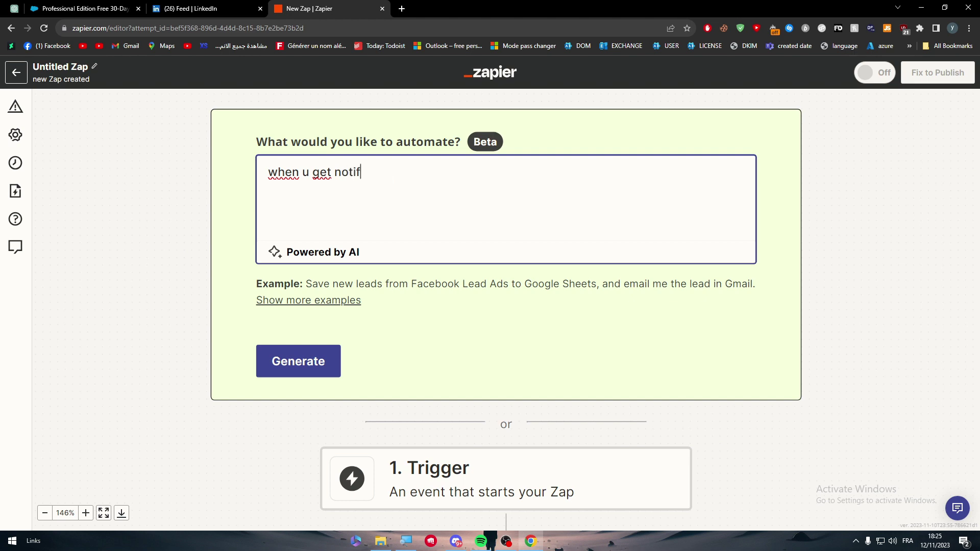
{"action": "type", "text": "icatio nin"}
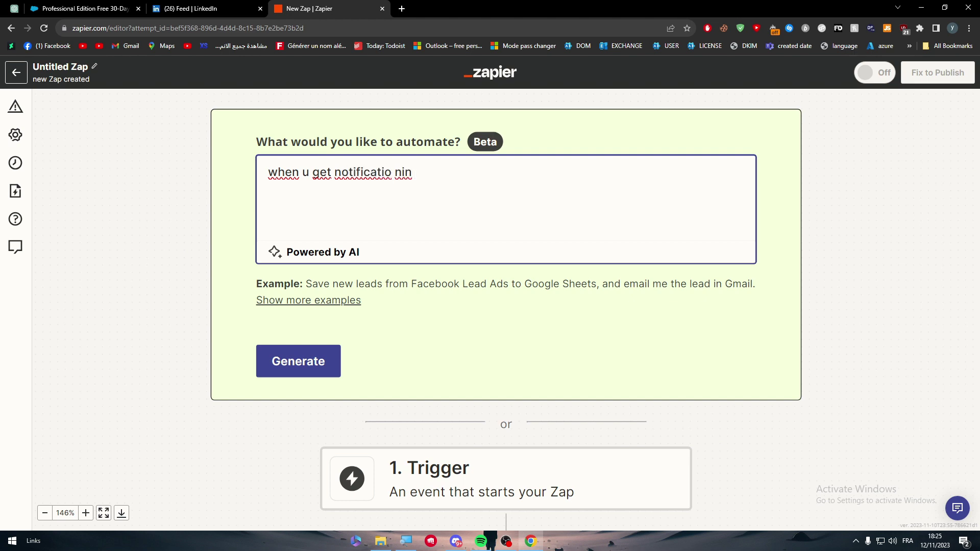
{"action": "key", "text": "ctrl+a"}
{"action": "key", "text": "BackSpace"}
{"action": "type", "text": "when something"}
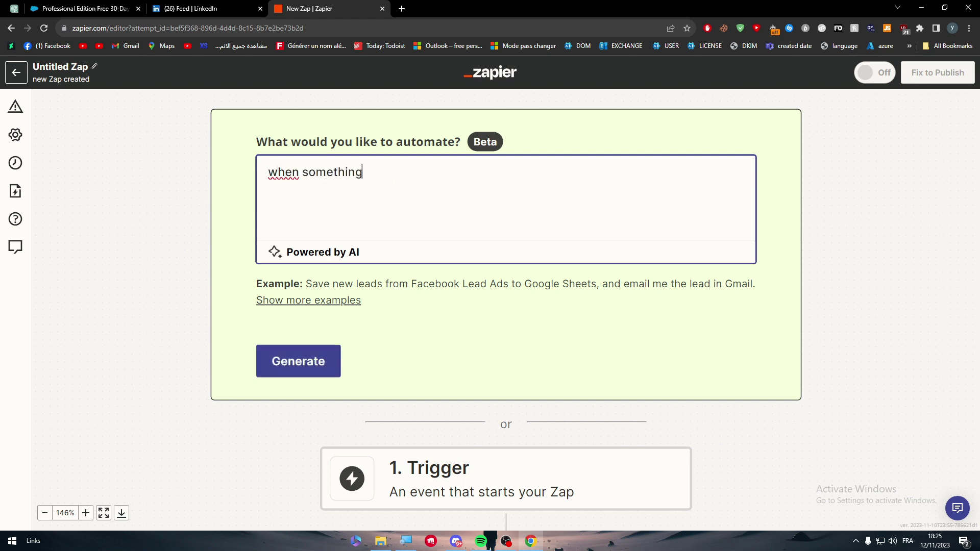
{"action": "type", "text": " happens in "}
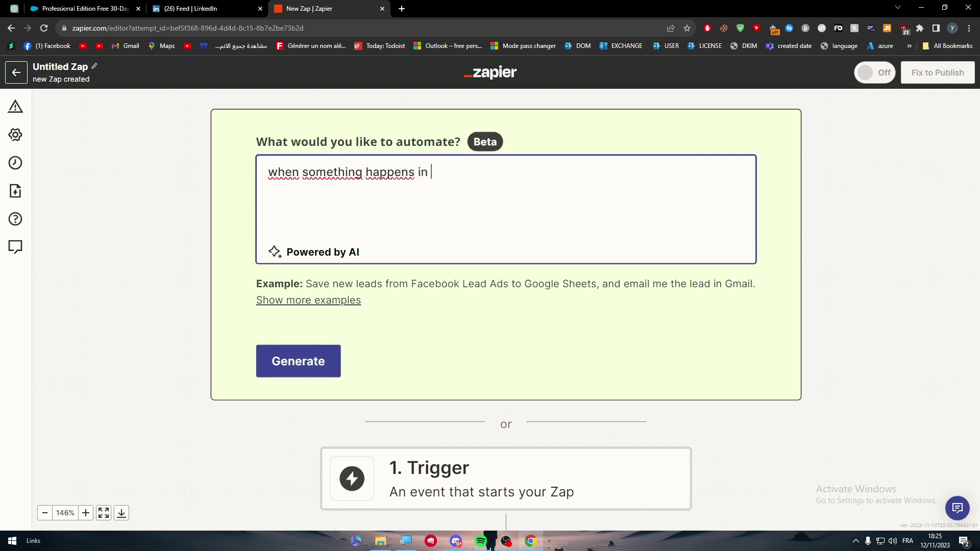
{"action": "type", "text": "slaes force do smthg in l"}
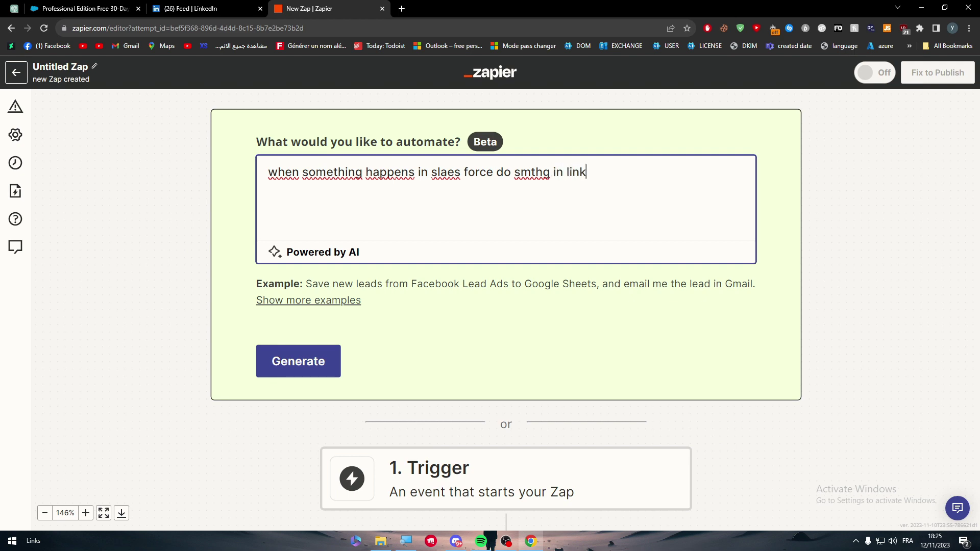
- Generate the Zap and open the suggested New Record in Salesforce to LinkedIn Create Share Update draft
{"action": "type", "text": "in"}
{"action": "key", "text": "Return"}
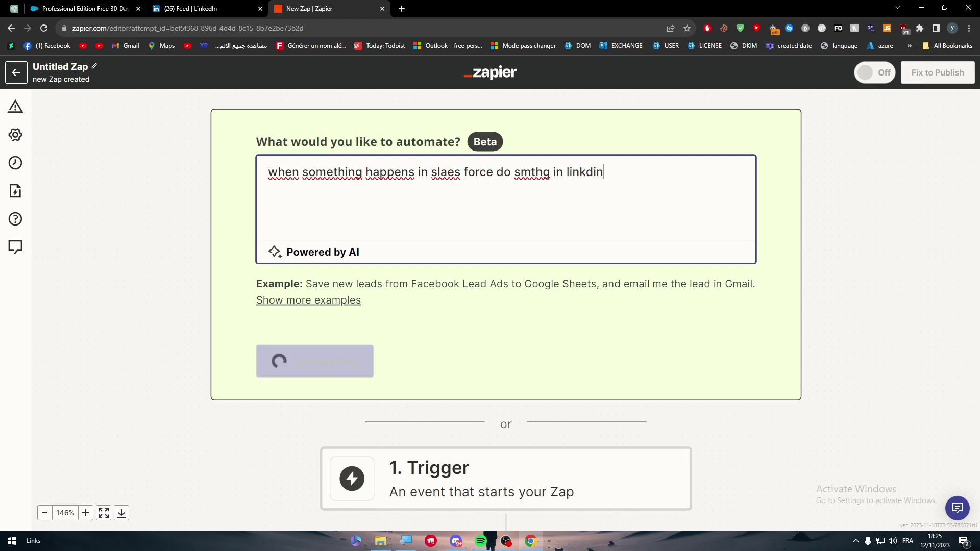
{"action": "left_click", "coordinate": [227, 6]}
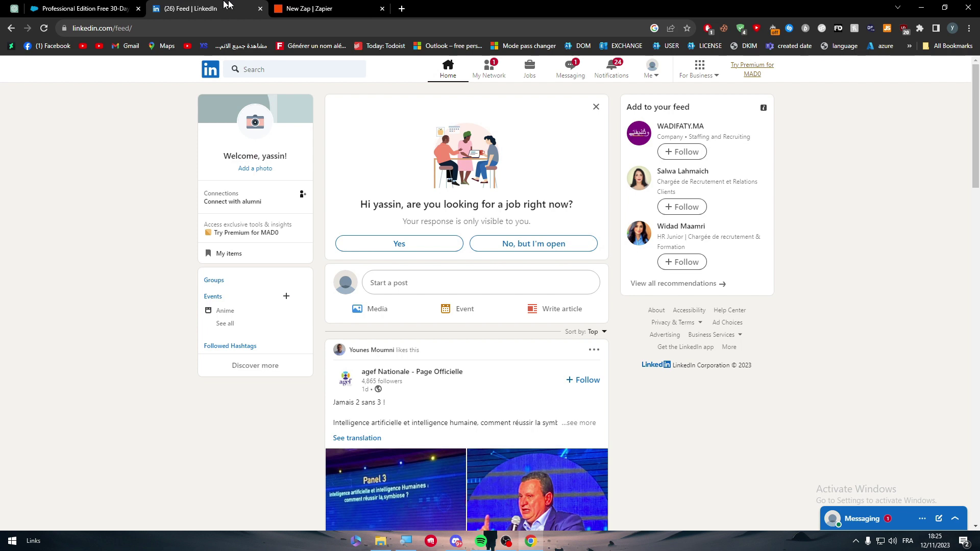
{"action": "left_click", "coordinate": [329, 9]}
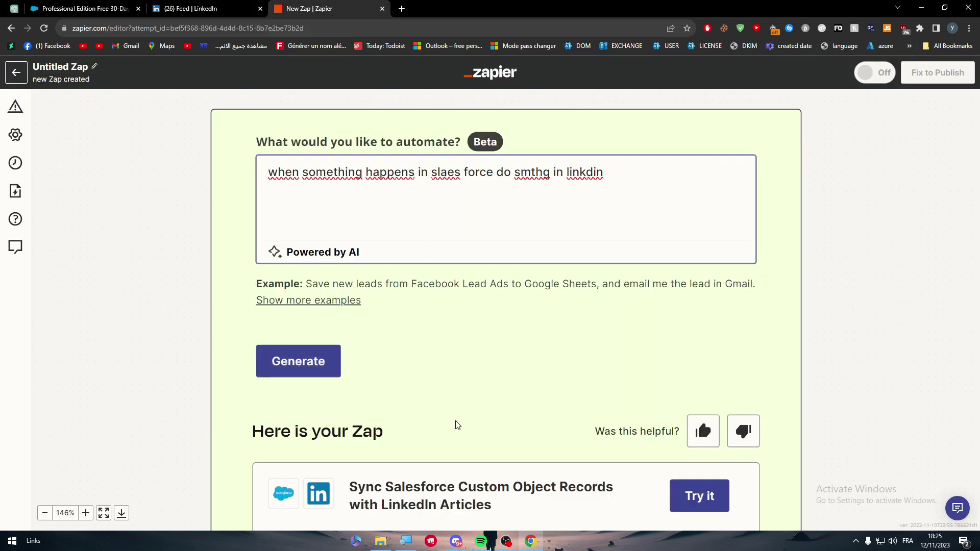
{"action": "scroll", "coordinate": [393, 442], "scroll_direction": "down", "scroll_amount": 4}
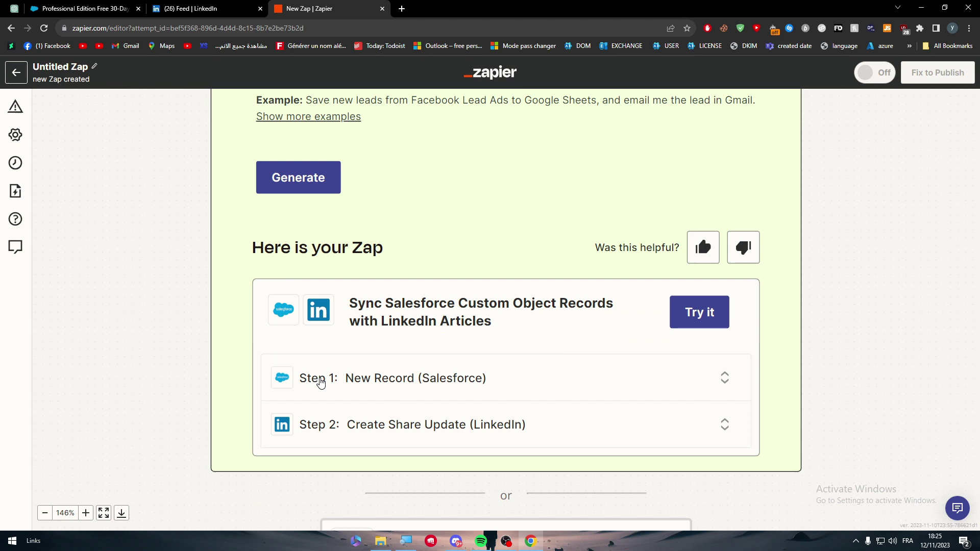
{"action": "left_click", "coordinate": [702, 313]}
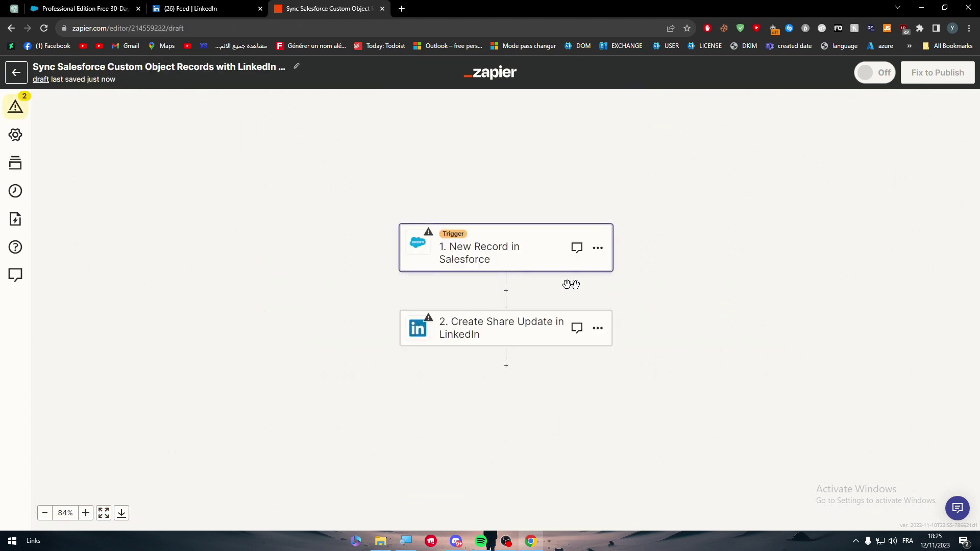
- Skip the LinkedIn Create Share Update step's test and confirm, marking that step complete
{"action": "left_click", "coordinate": [542, 269]}
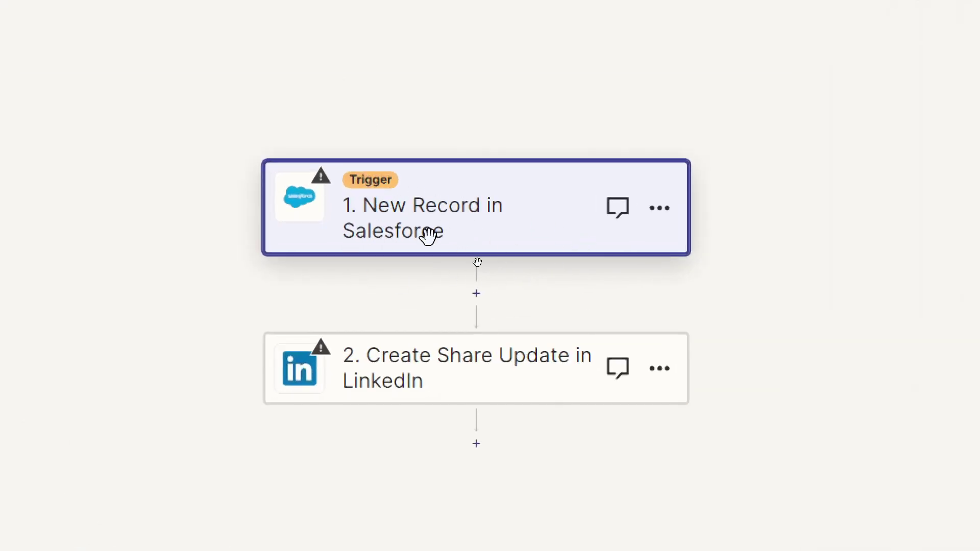
{"action": "left_click", "coordinate": [314, 390]}
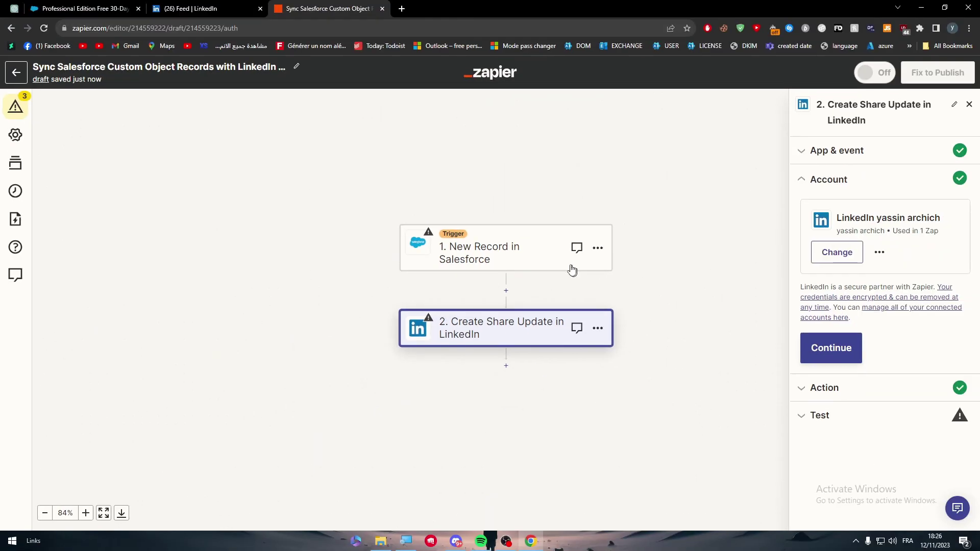
{"action": "left_click", "coordinate": [572, 269]}
{"action": "left_click", "coordinate": [820, 245]}
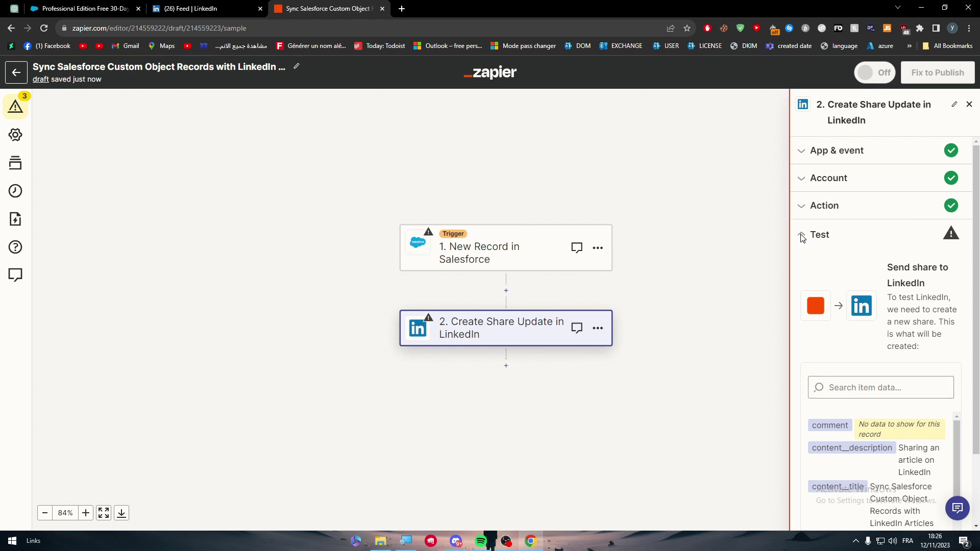
{"action": "scroll", "coordinate": [965, 449], "scroll_direction": "down", "scroll_amount": 2}
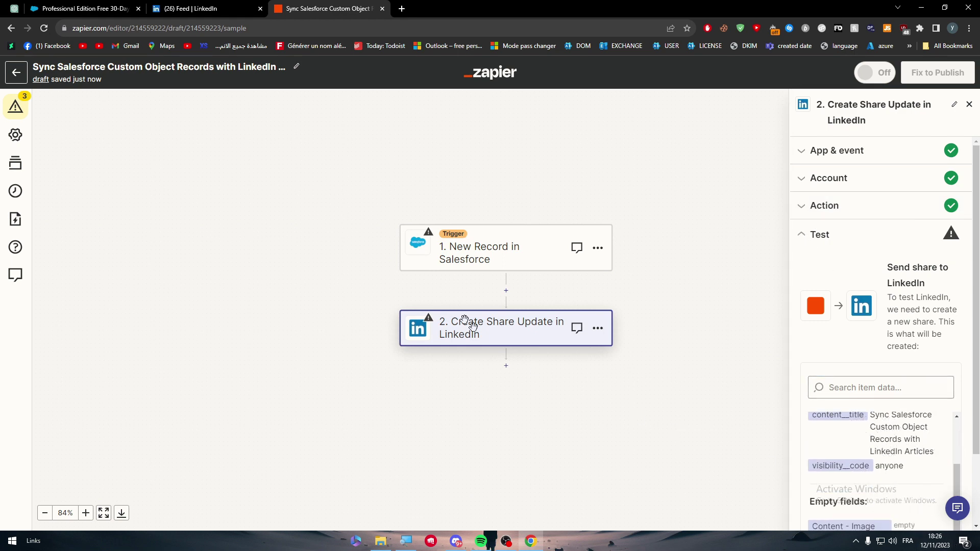
{"action": "left_click", "coordinate": [470, 252]}
{"action": "left_click", "coordinate": [536, 326]}
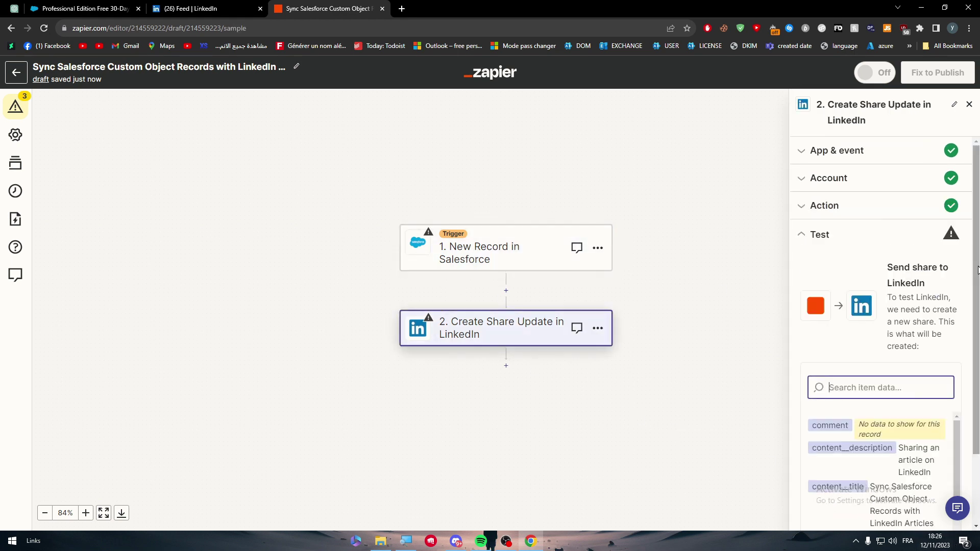
{"action": "left_click", "coordinate": [822, 505]}
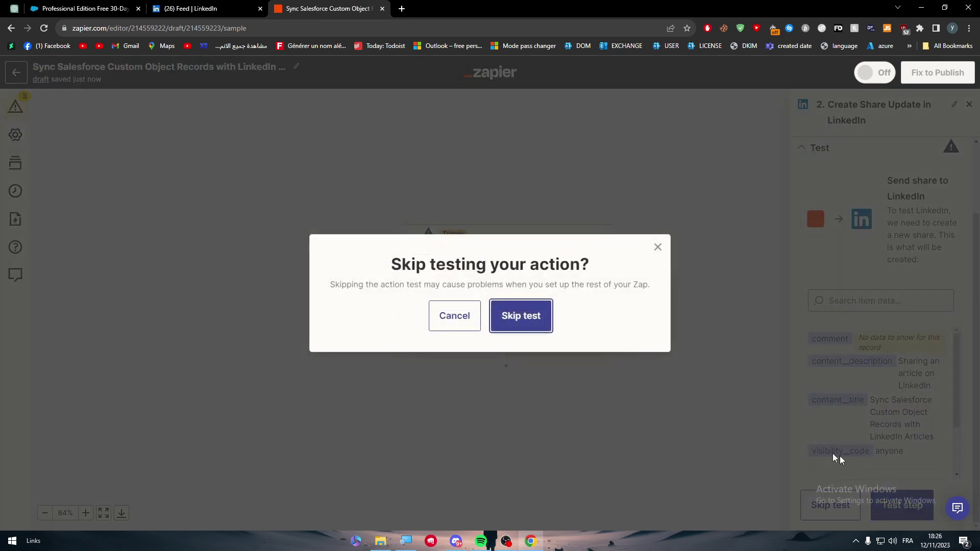
{"action": "left_click", "coordinate": [535, 314]}
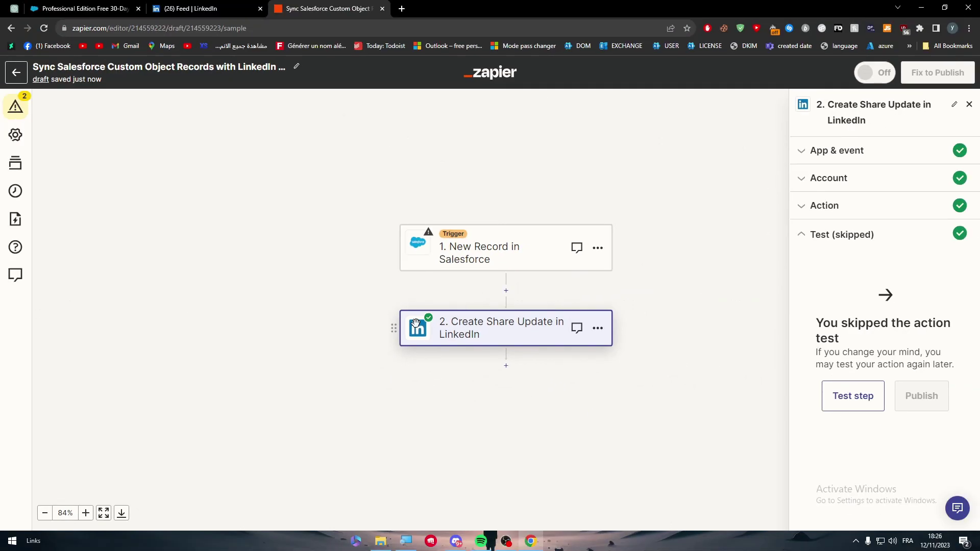
{"action": "left_click", "coordinate": [436, 252]}
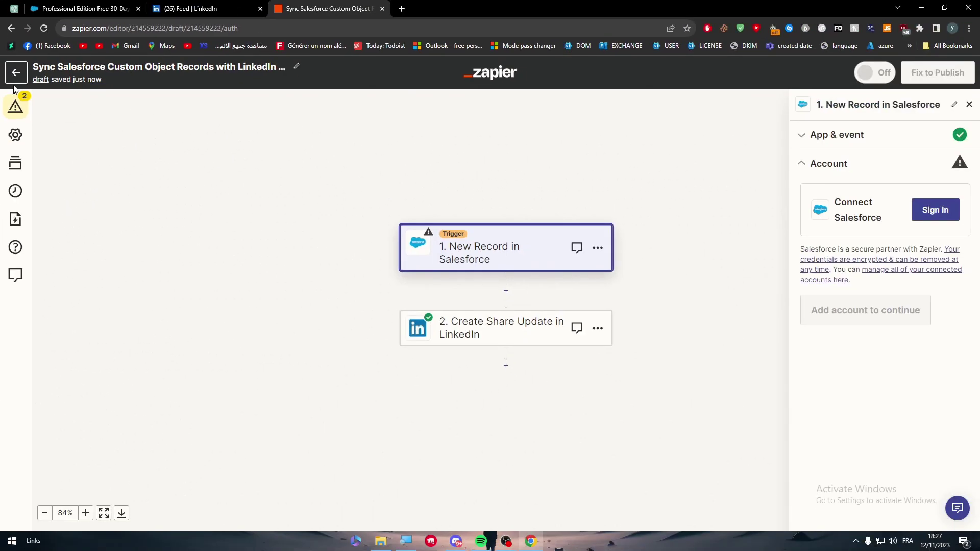
- Return to the Zaps list and highlight the Tasks and Zaps usage labels
{"action": "left_click", "coordinate": [16, 80]}
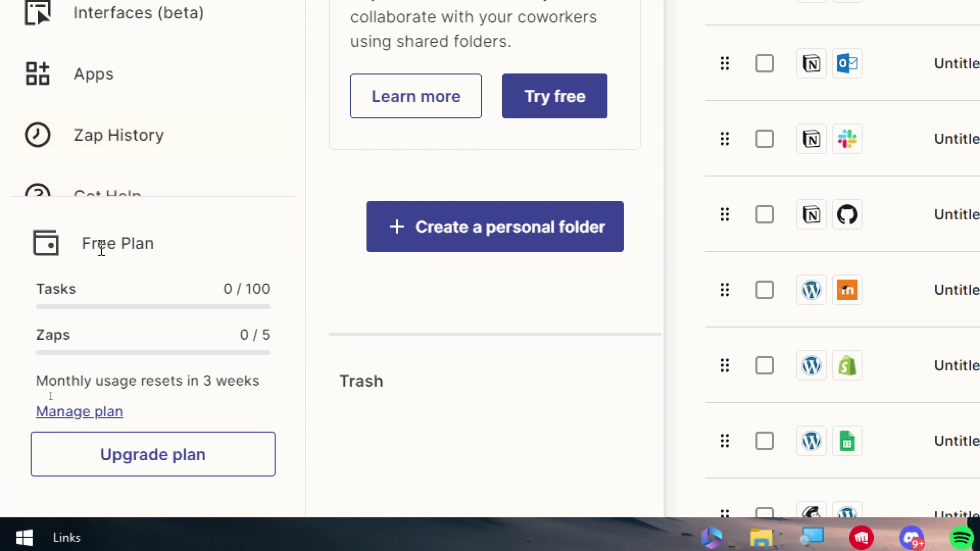
{"action": "left_click_drag", "start_coordinate": [41, 280], "coordinate": [142, 301]}
{"action": "left_click", "coordinate": [142, 301]}
{"action": "double_click", "coordinate": [64, 296]}
{"action": "double_click", "coordinate": [63, 333]}
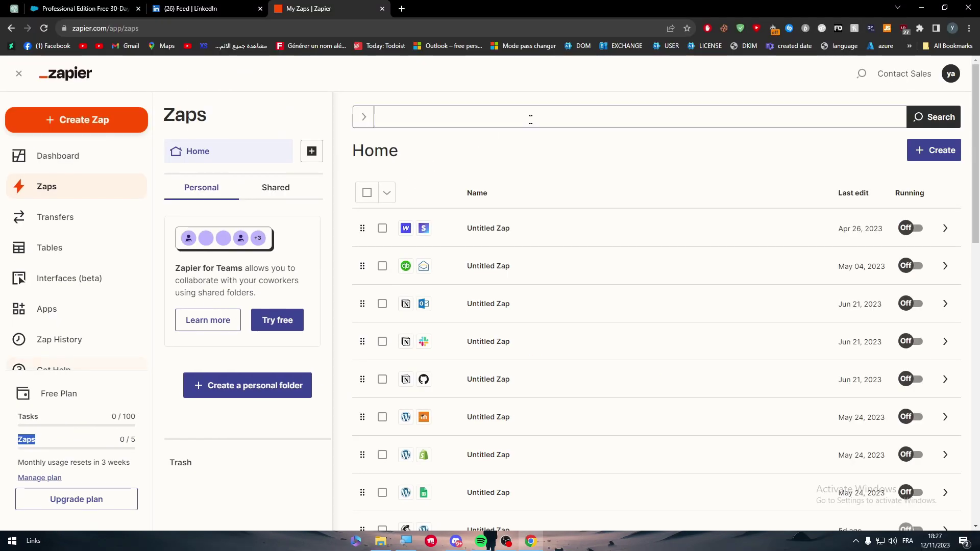
- Select every Zap and move them all to the trash, emptying Home
{"action": "left_click", "coordinate": [366, 192]}
{"action": "left_click", "coordinate": [390, 193]}
{"action": "left_click", "coordinate": [433, 236]}
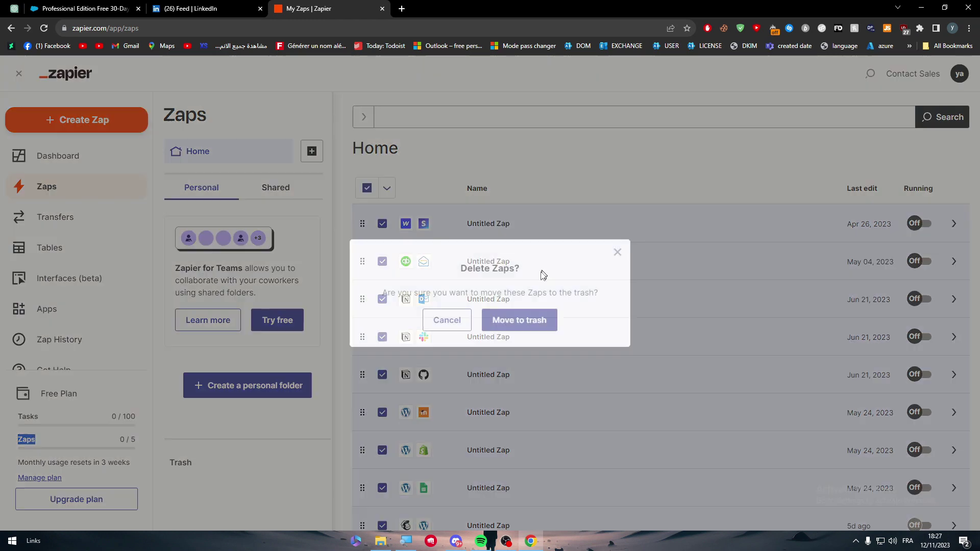
{"action": "left_click", "coordinate": [508, 328]}
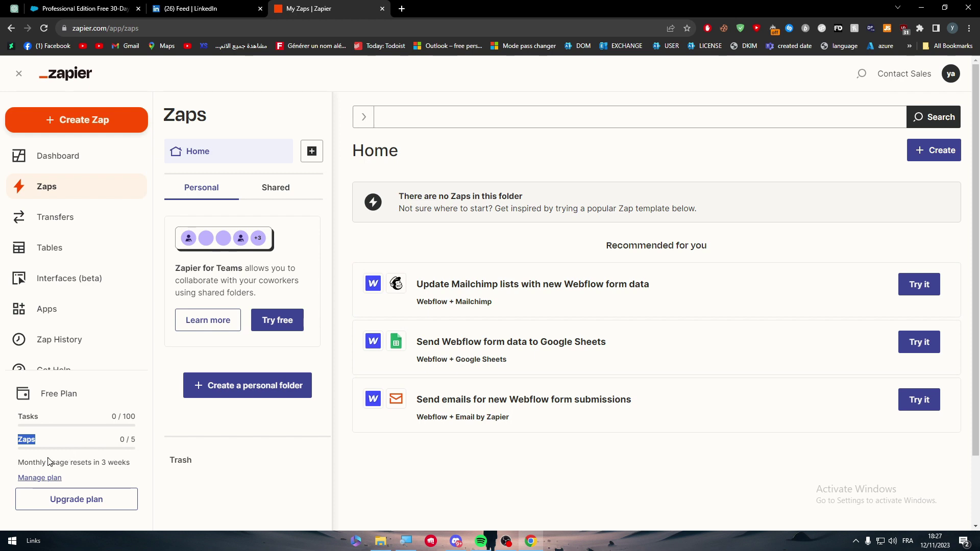
{"action": "left_click", "coordinate": [66, 452]}
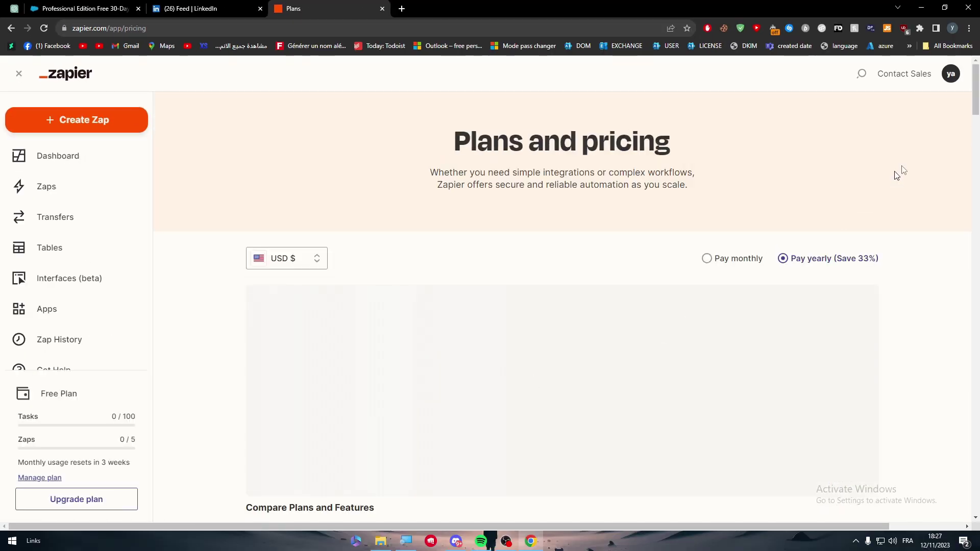
- Browse the task tier price lists for the Starter, Professional and Team plans
{"action": "scroll", "coordinate": [443, 184], "scroll_direction": "down", "scroll_amount": 3}
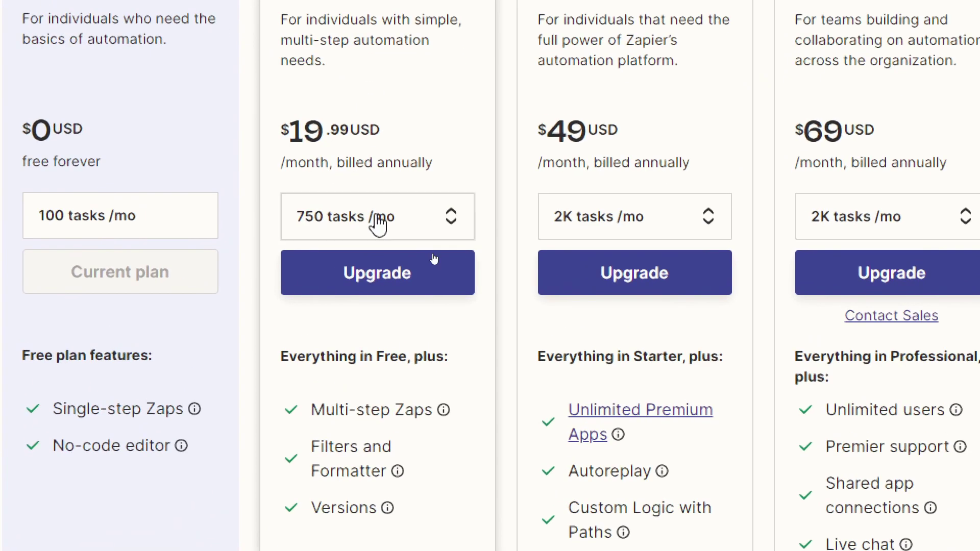
{"action": "left_click", "coordinate": [432, 256]}
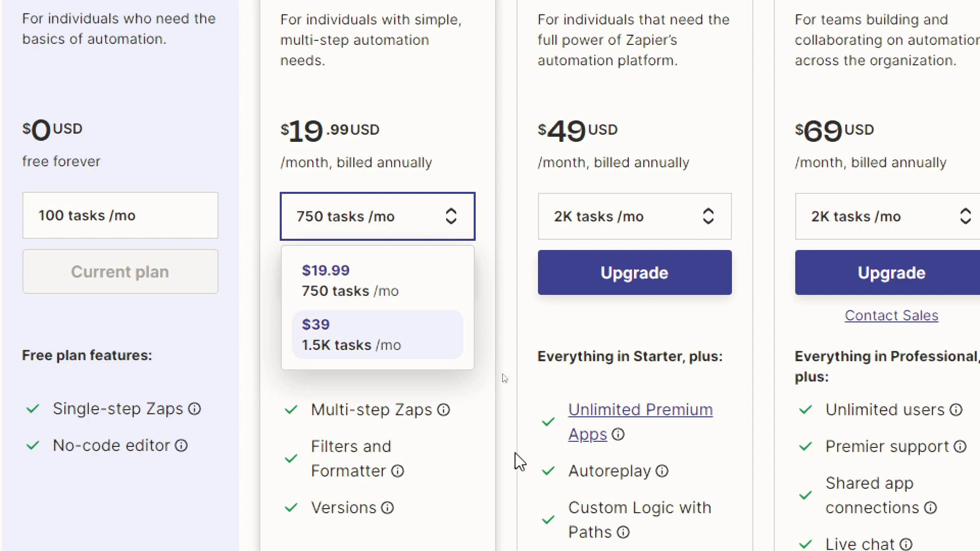
{"action": "left_click", "coordinate": [709, 217]}
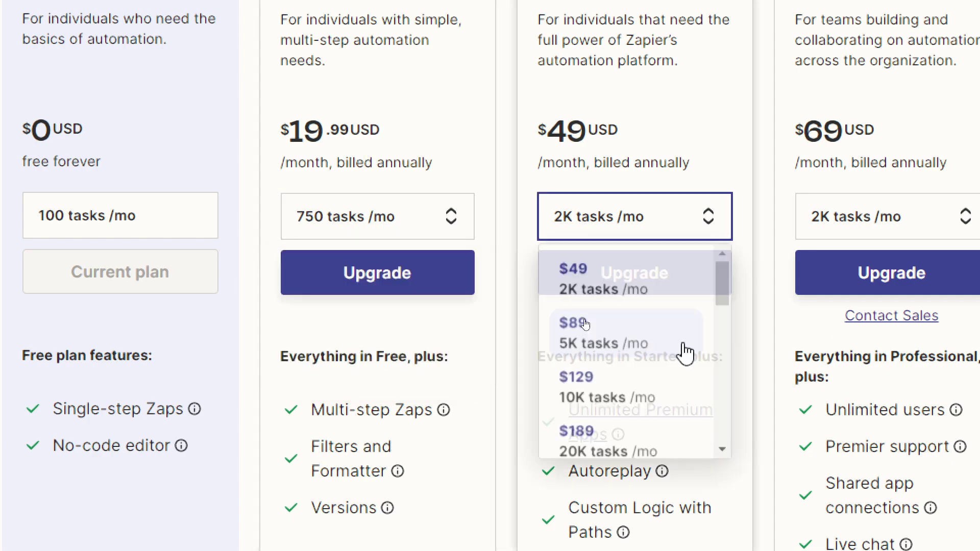
{"action": "left_click_drag", "start_coordinate": [717, 295], "coordinate": [728, 492]}
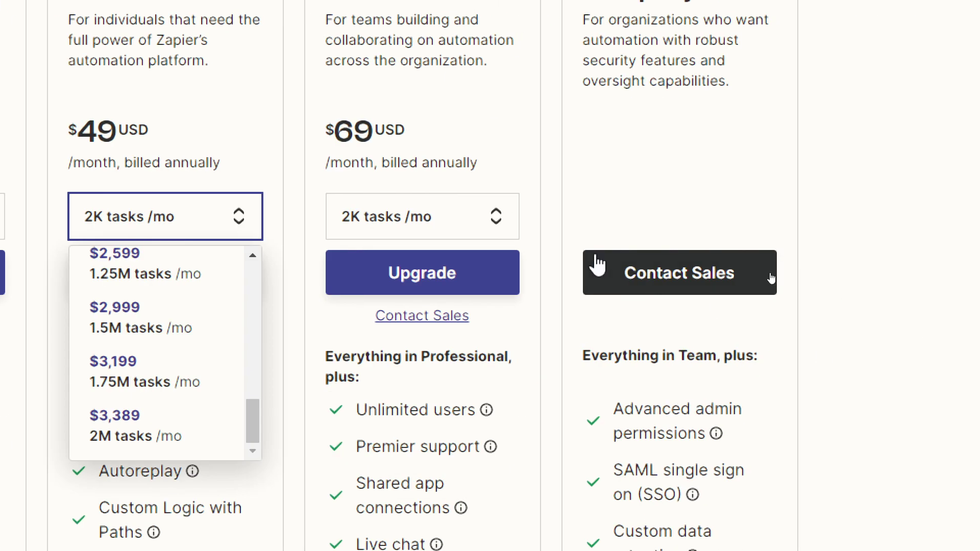
{"action": "left_click", "coordinate": [944, 234]}
{"action": "left_click", "coordinate": [475, 236]}
{"action": "left_click_drag", "start_coordinate": [512, 296], "coordinate": [498, 466]}
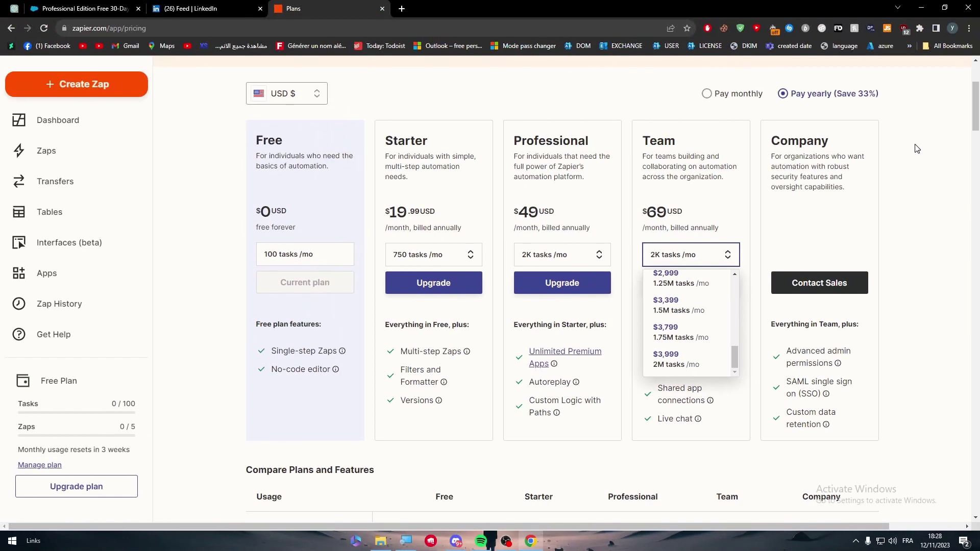
{"action": "left_click", "coordinate": [712, 34]}
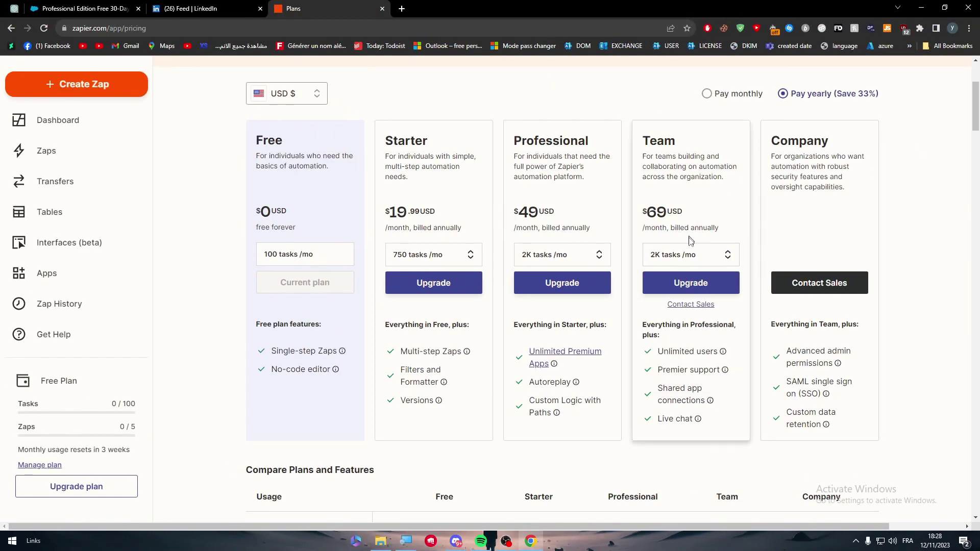
- Set the Team plan to the 2M tasks tier, priced at $3,999 per month
{"action": "left_click", "coordinate": [725, 254]}
{"action": "left_click_drag", "start_coordinate": [737, 292], "coordinate": [739, 379]}
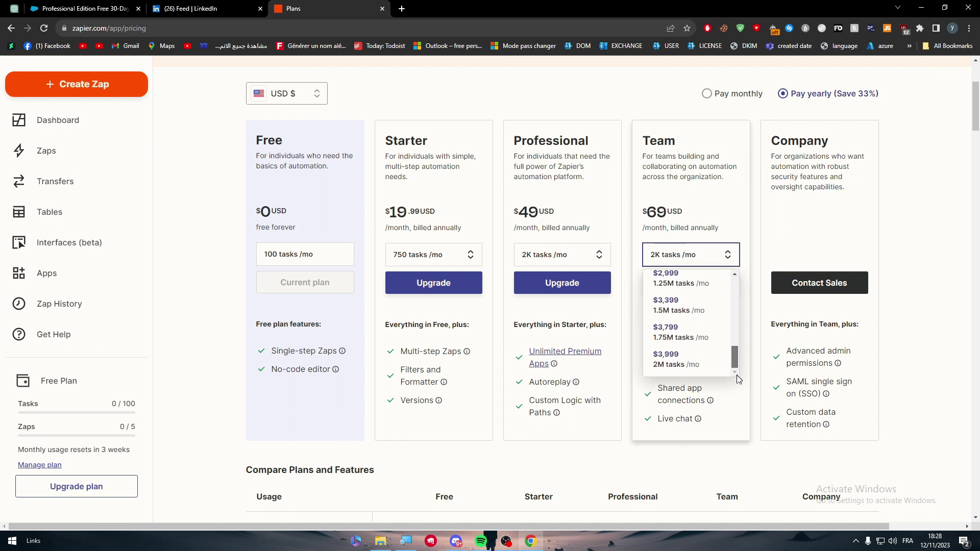
{"action": "left_click", "coordinate": [708, 365]}
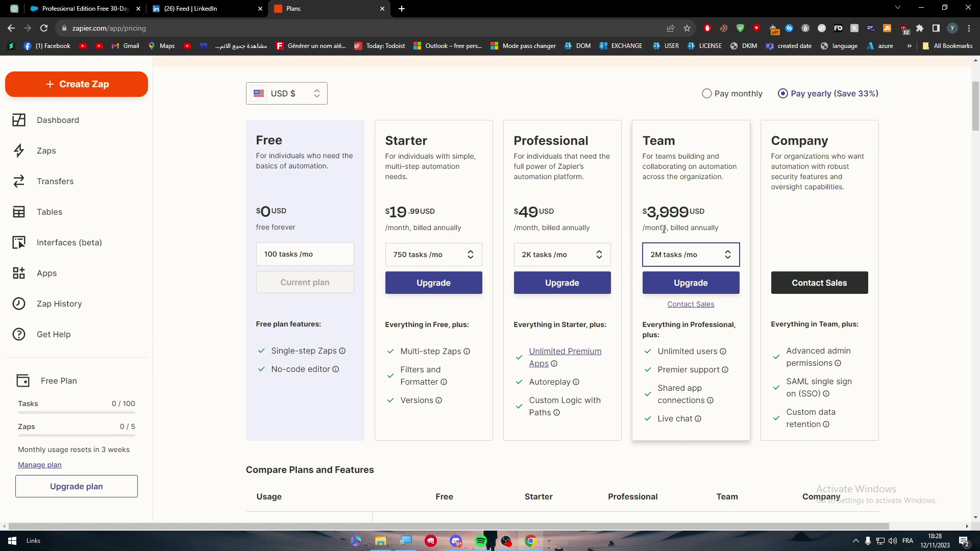
{"action": "key", "text": "super"}
{"action": "key", "text": "super"}
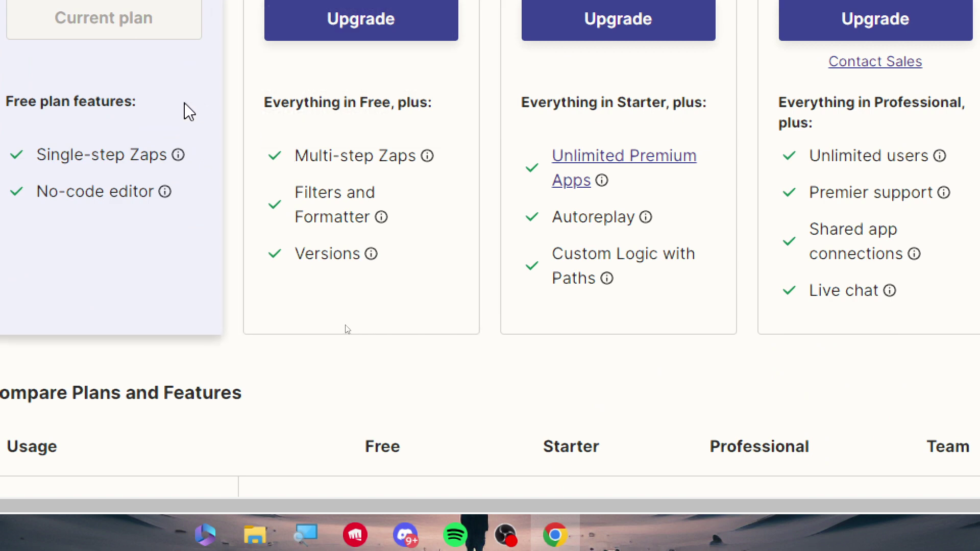
- Look over the Team plan's feature list, then go back to the Zapier dashboard
{"action": "mouse_move", "coordinate": [372, 255]}
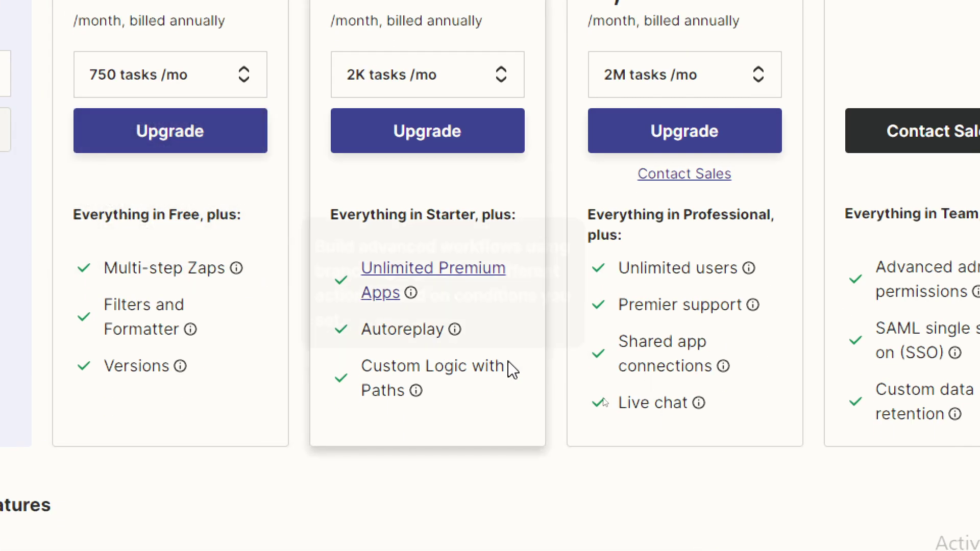
{"action": "mouse_move", "coordinate": [536, 395]}
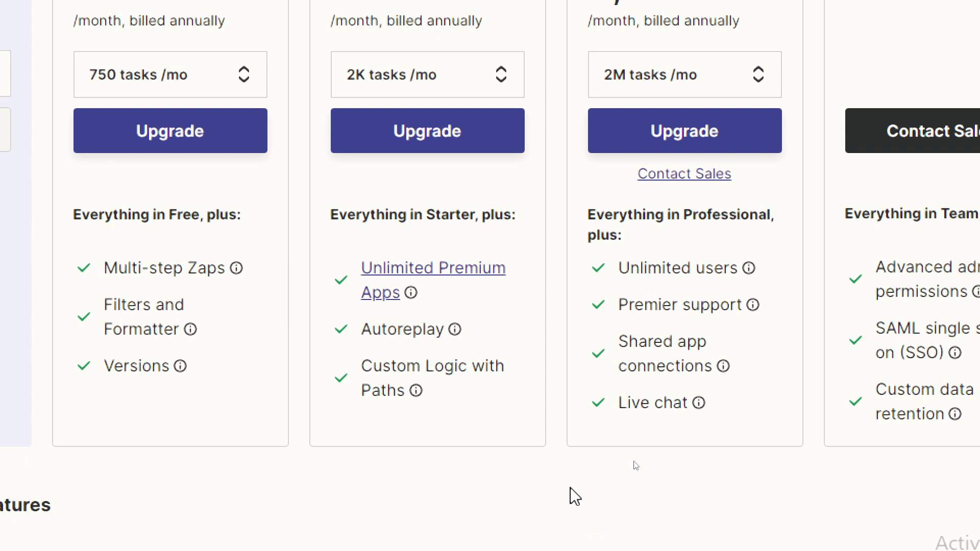
{"action": "left_click_drag", "start_coordinate": [575, 497], "coordinate": [563, 482]}
{"action": "left_click", "coordinate": [566, 484]}
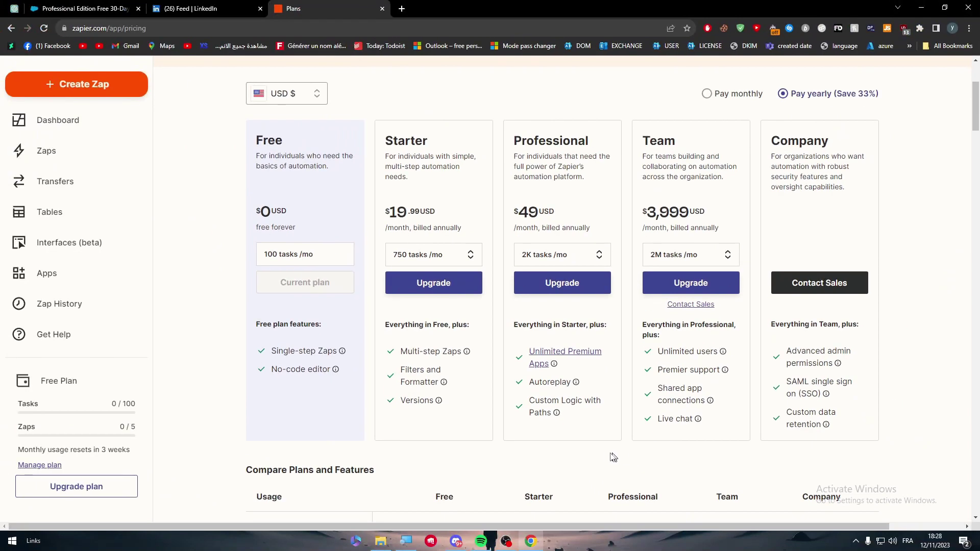
{"action": "left_click_drag", "start_coordinate": [975, 127], "coordinate": [975, 100]}
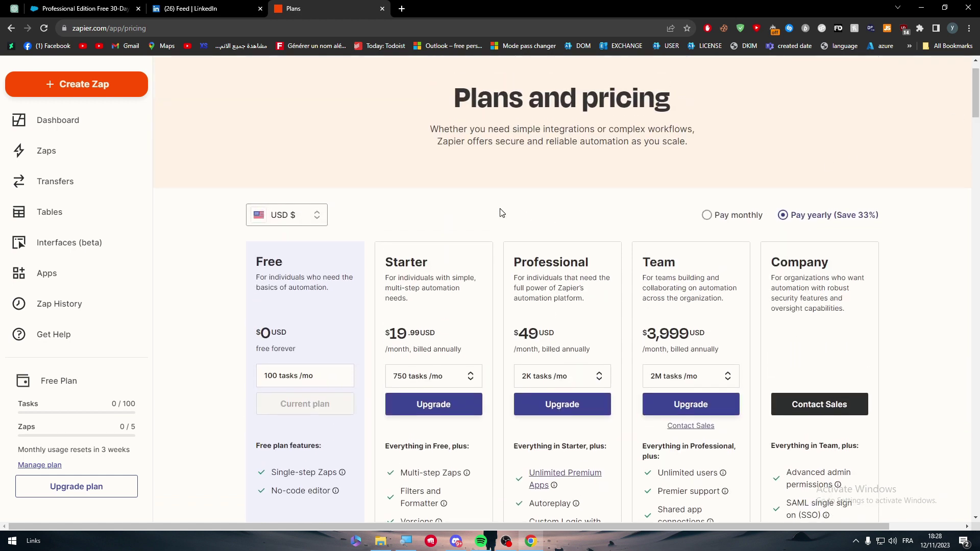
{"action": "left_click", "coordinate": [58, 120]}
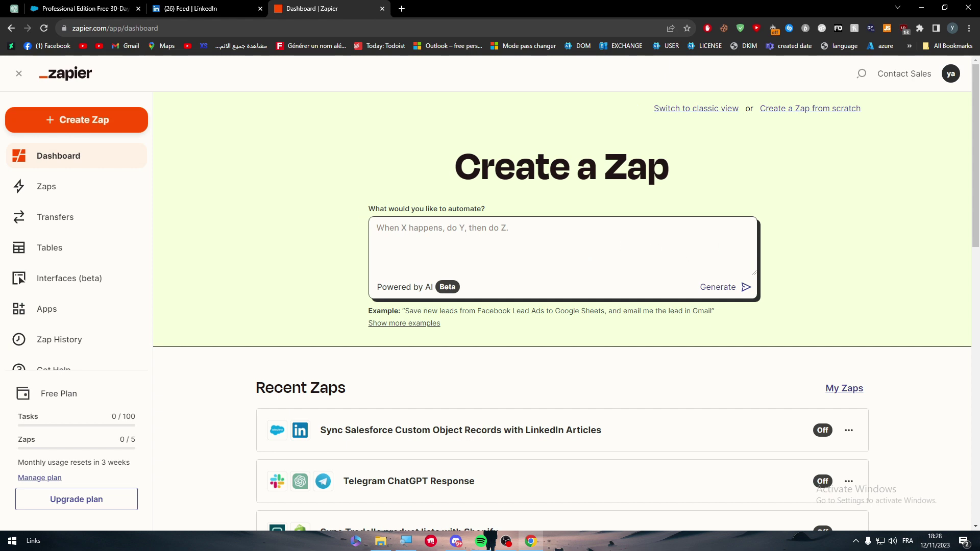
{"action": "key", "text": "ctrl+shift+Tab"}
{"action": "key", "text": "ctrl+shift+Tab"}
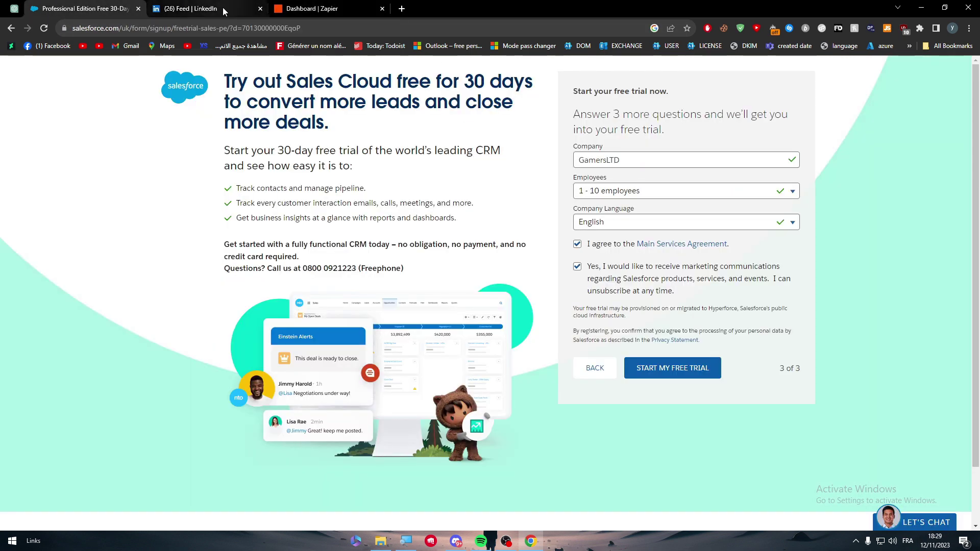
{"action": "key", "text": "ctrl+Tab"}
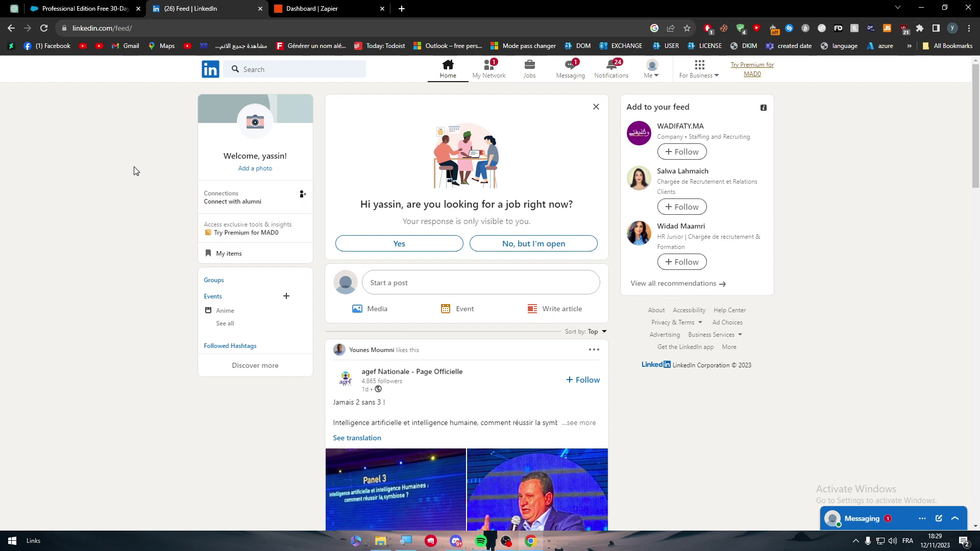
{"action": "left_click", "coordinate": [80, 6]}
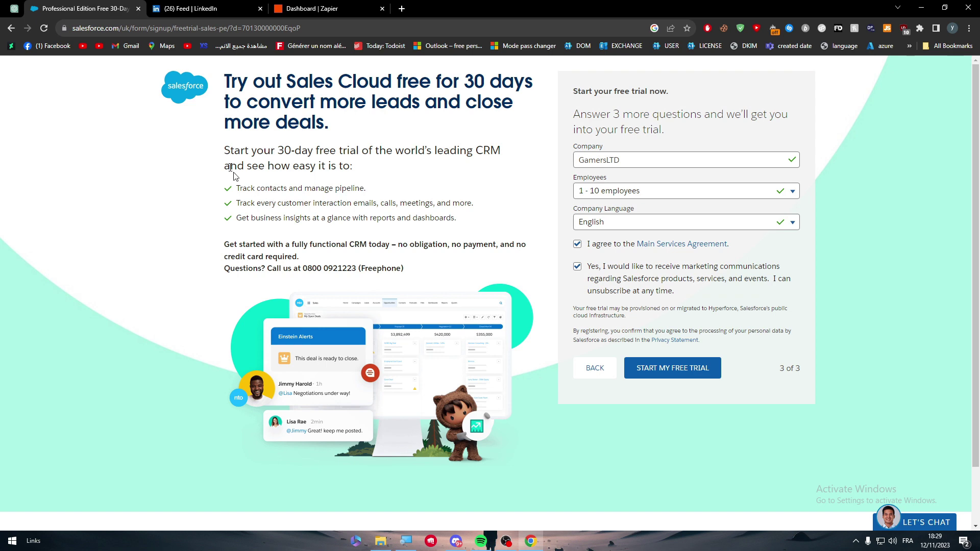
{"action": "left_click", "coordinate": [197, 9]}
{"action": "left_click", "coordinate": [311, 8]}
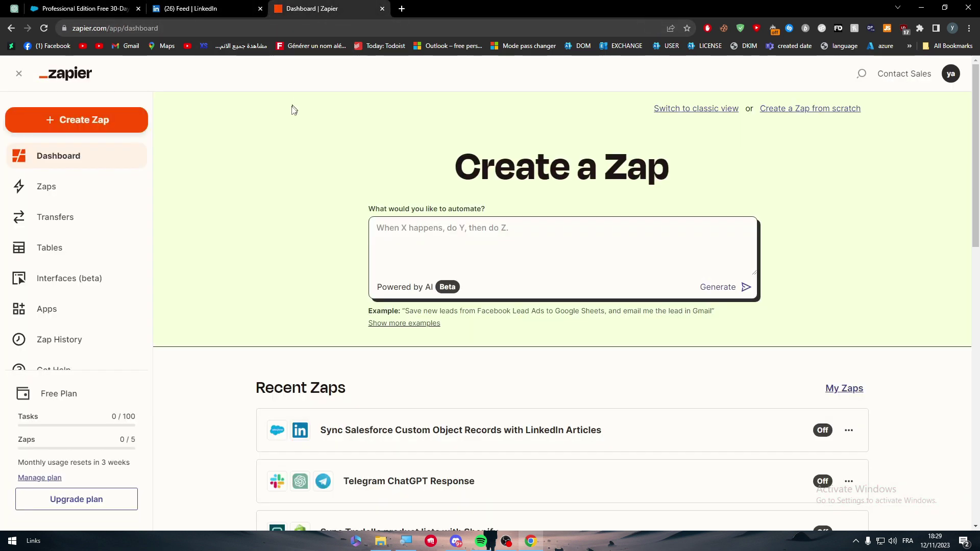